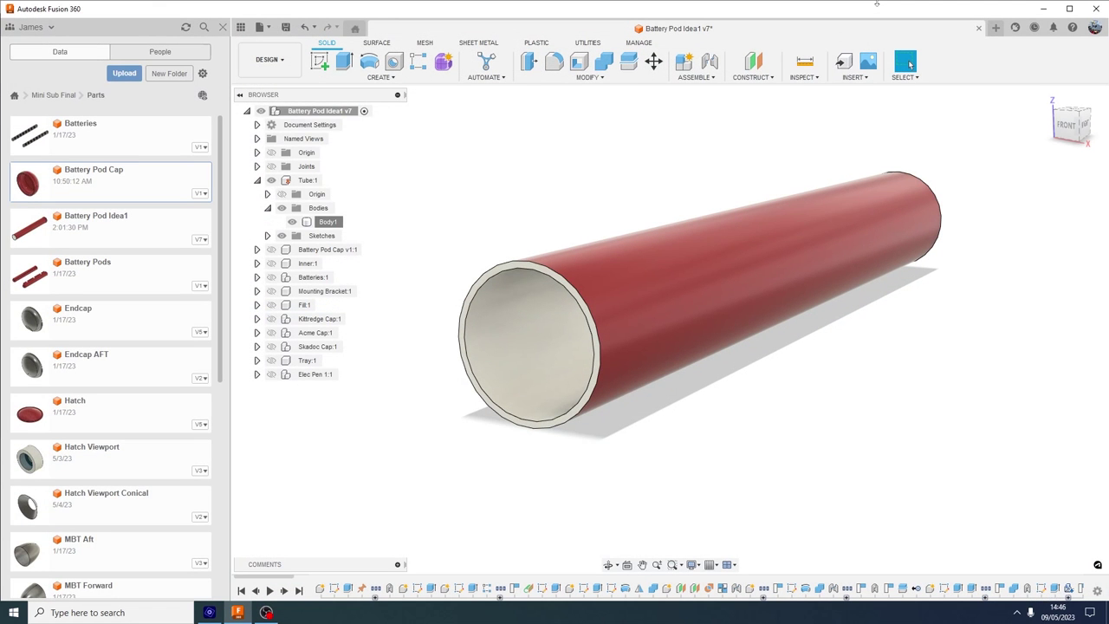
Open the properties of the tube's Body1 to check its mass and material, and close them again.
scroll(863, 227, up, 2)
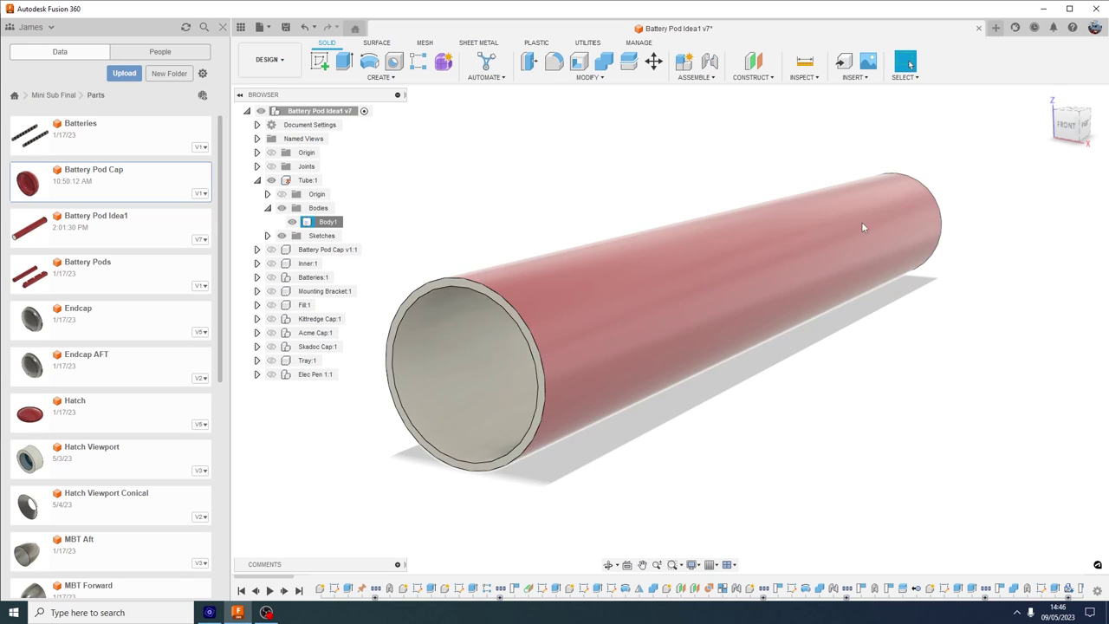
drag(757, 381, 759, 376)
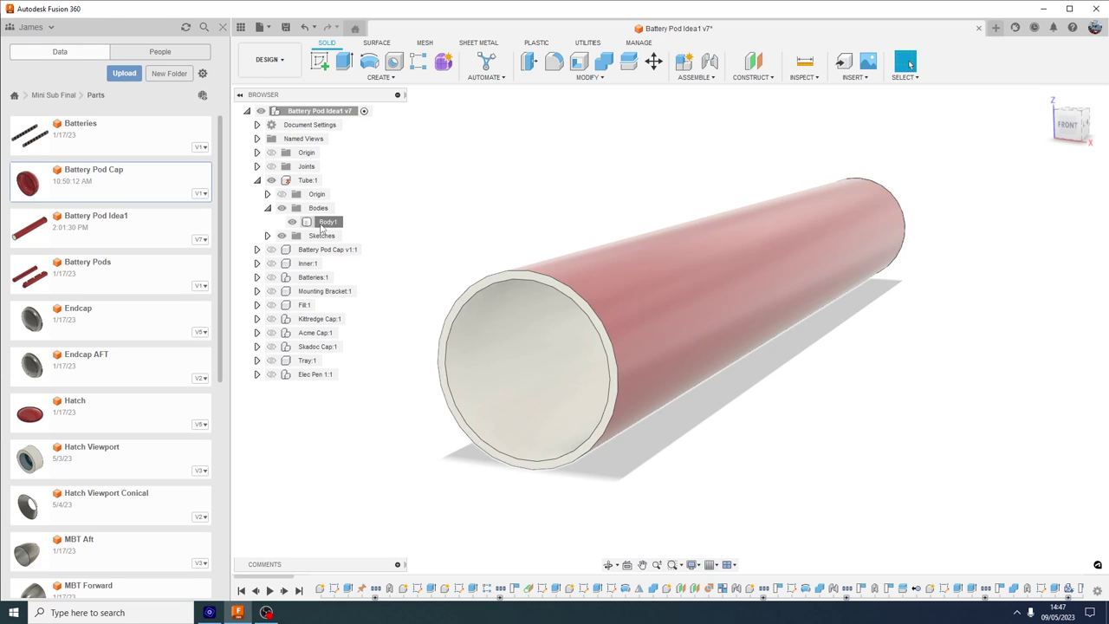
right_click(322, 224)
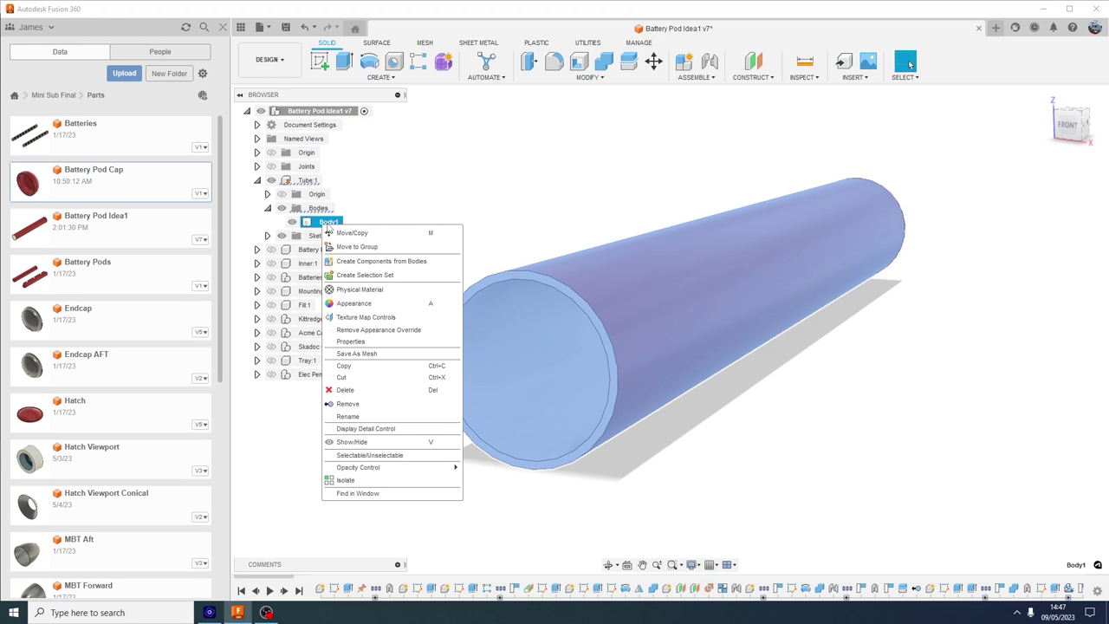
click(365, 342)
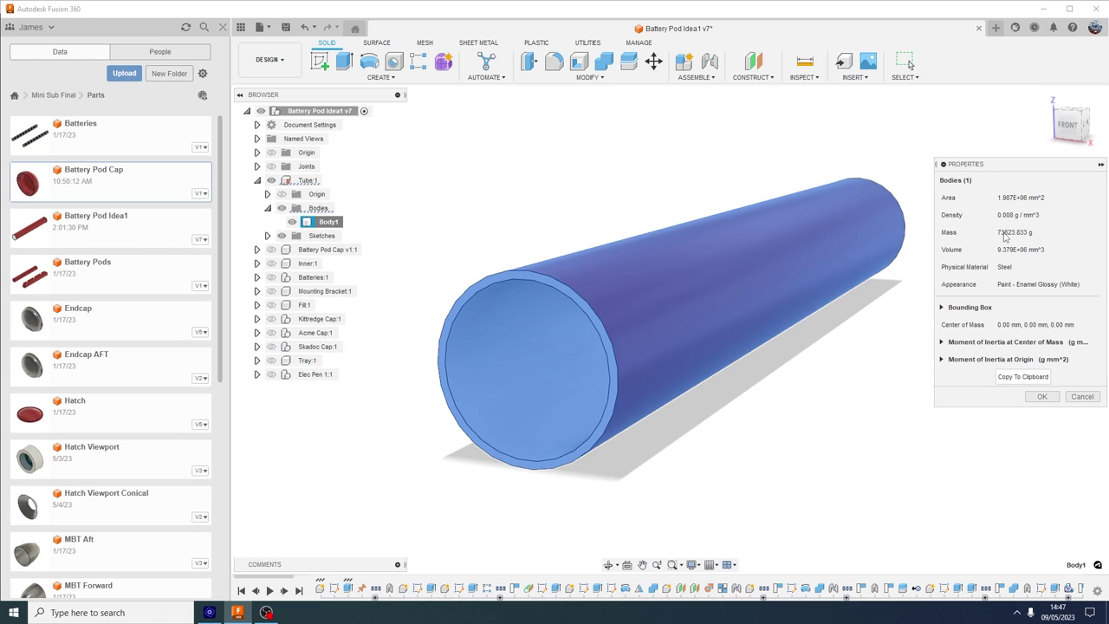
click(1045, 396)
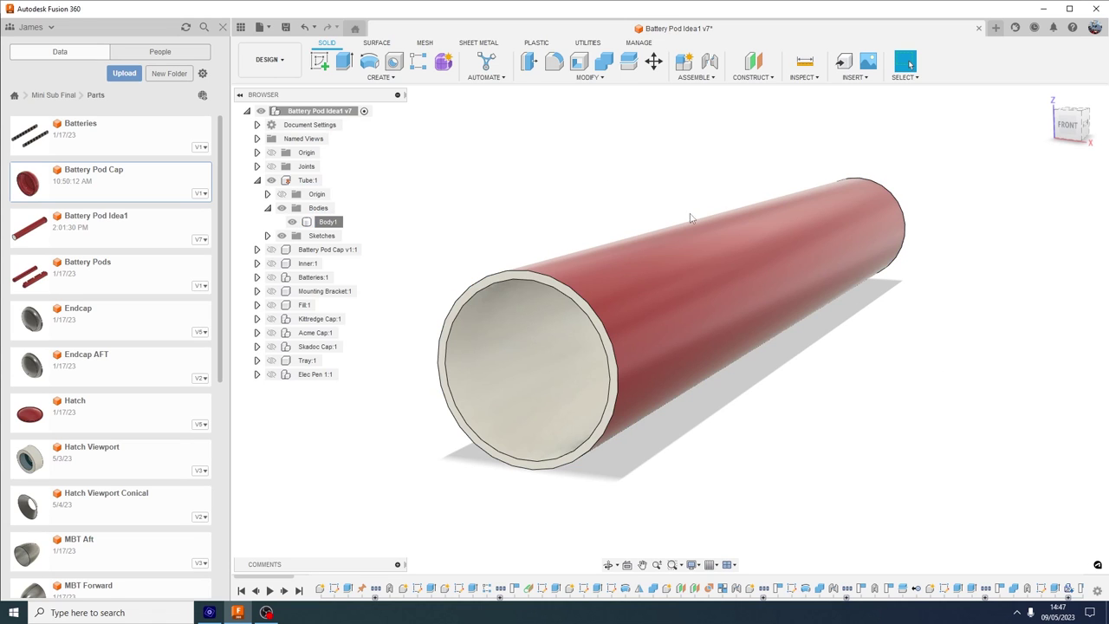
Show the Battery Pod Cap v1 component on the far end of the tube.
drag(837, 396, 808, 388)
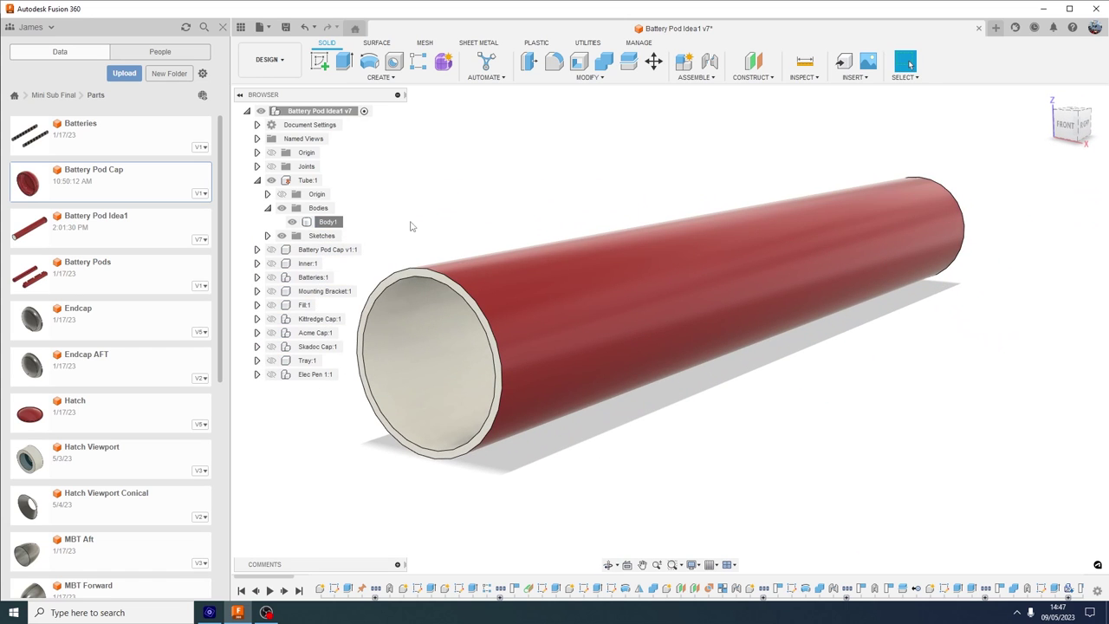
click(271, 250)
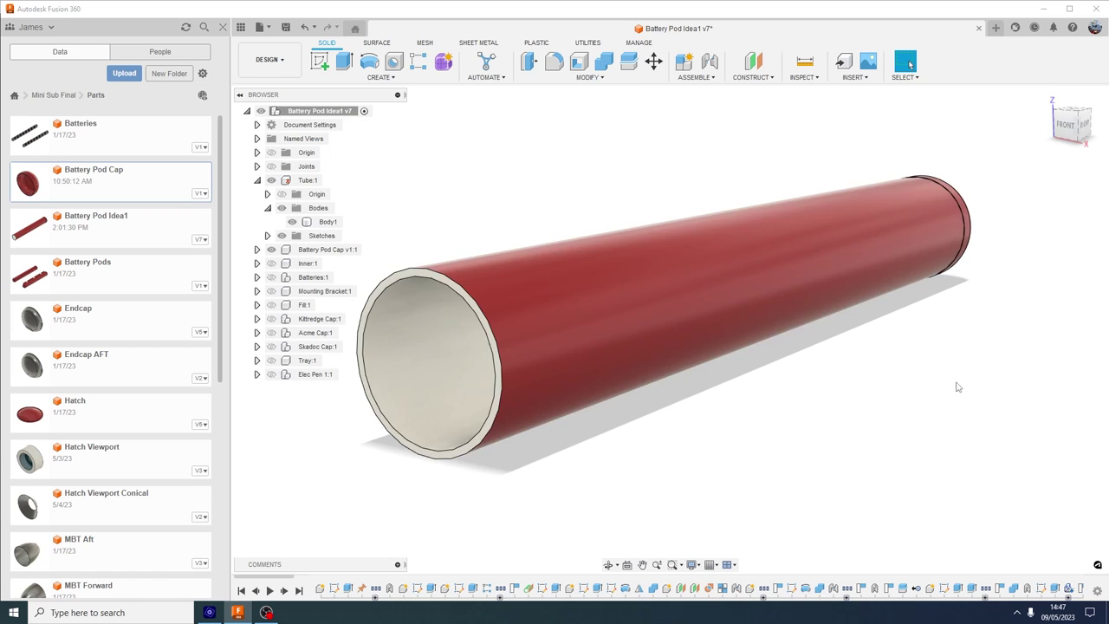
drag(957, 387, 991, 197)
key(Escape)
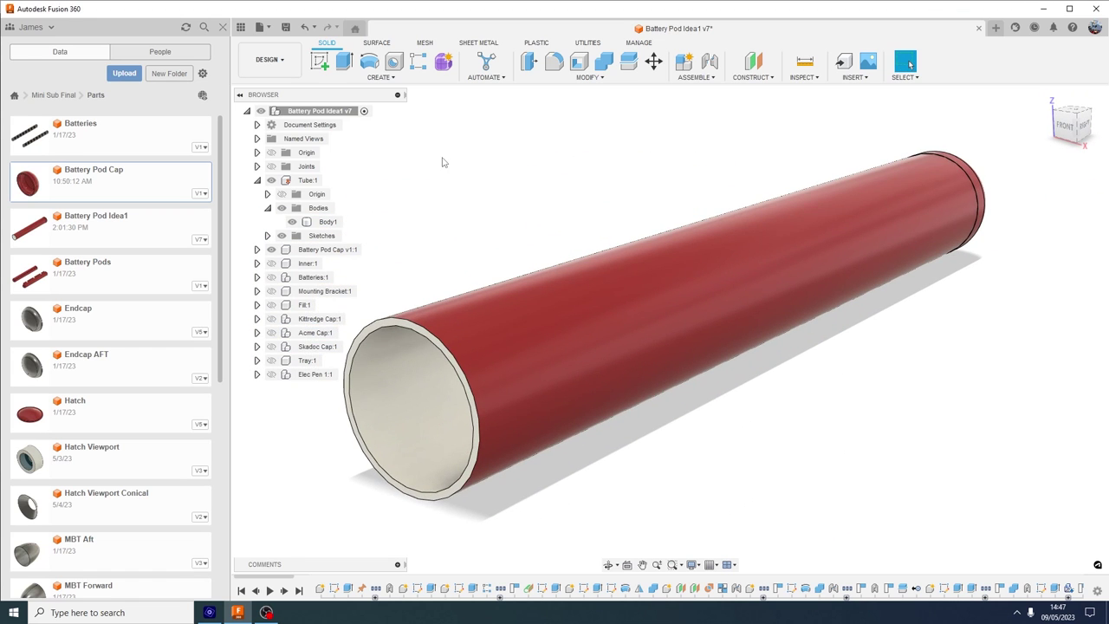
scroll(446, 167, up, 1)
scroll(681, 382, down, 2)
drag(682, 382, 751, 347)
scroll(756, 372, up, 1)
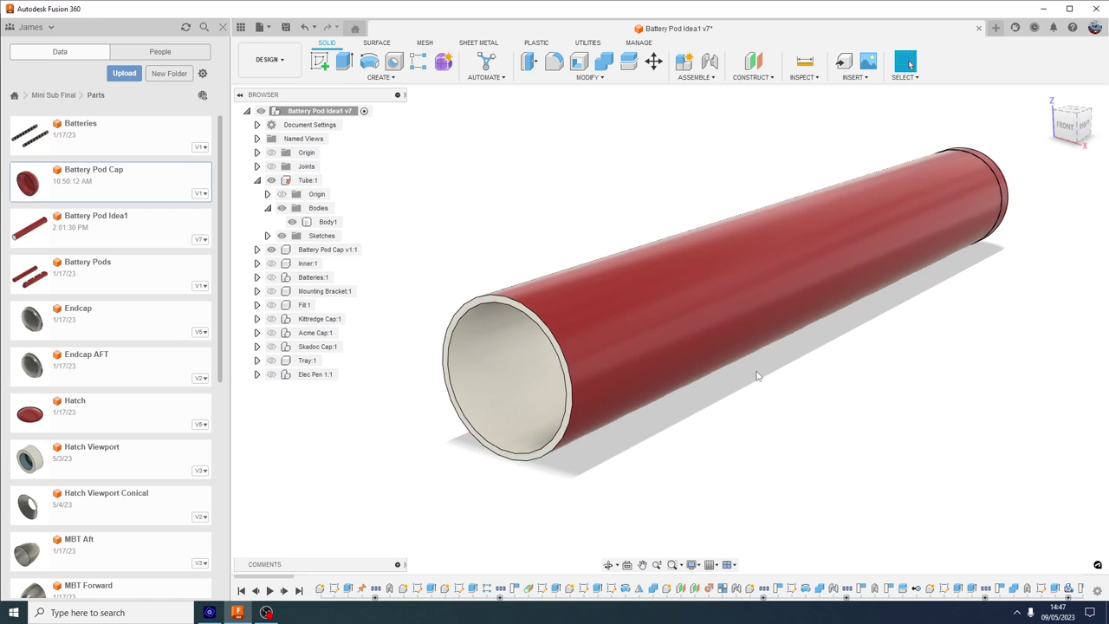
Show the Tray component and slide it partly out of the tube's open end.
click(272, 359)
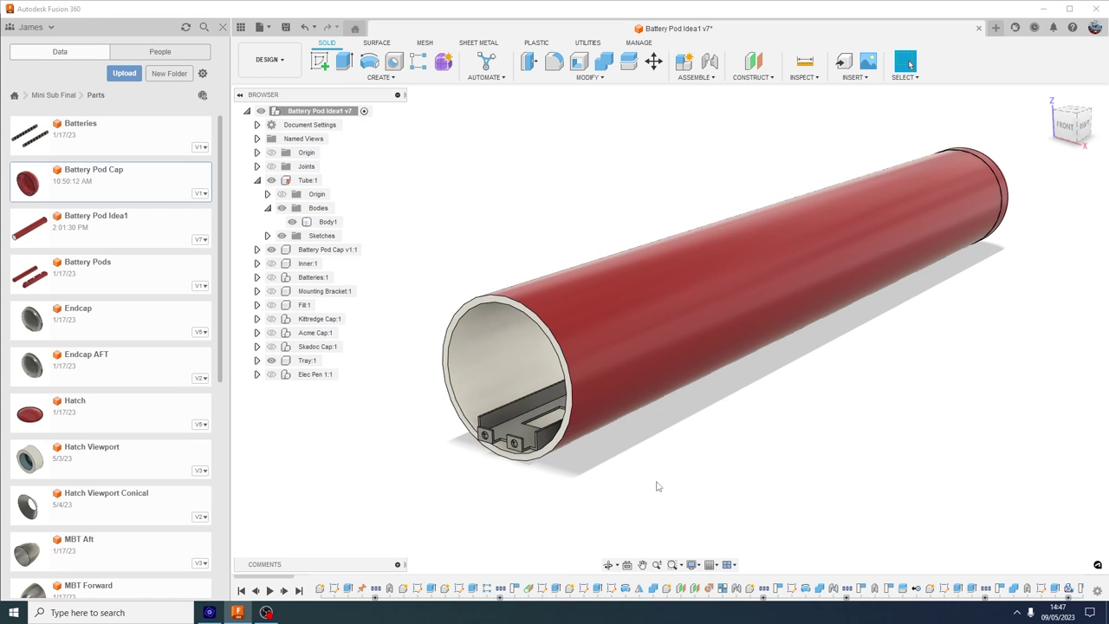
drag(657, 482, 692, 475)
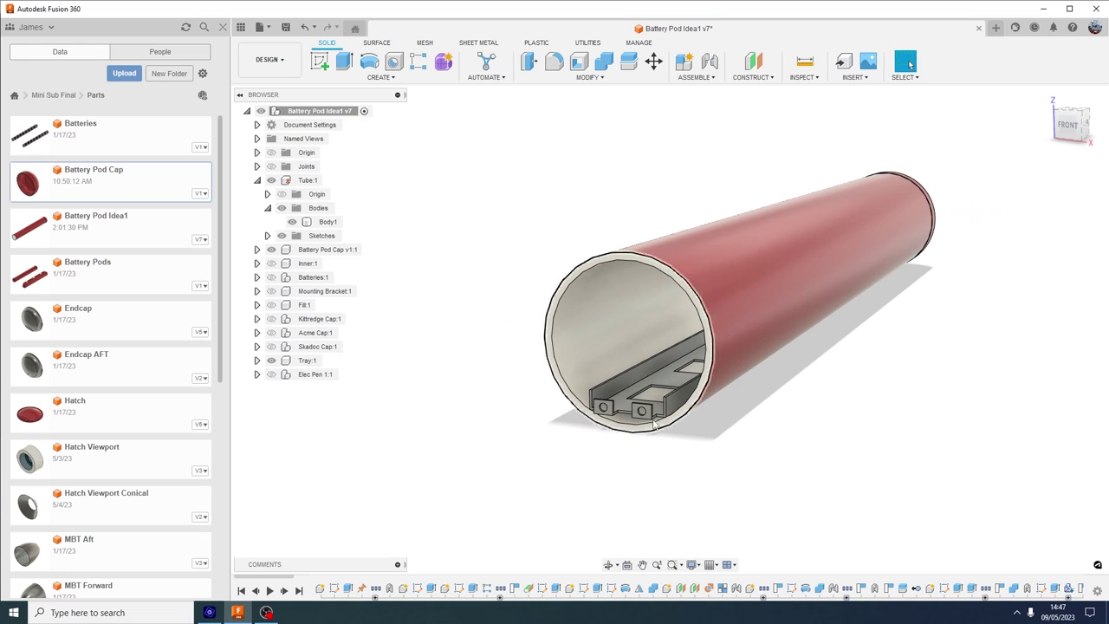
drag(663, 386, 623, 422)
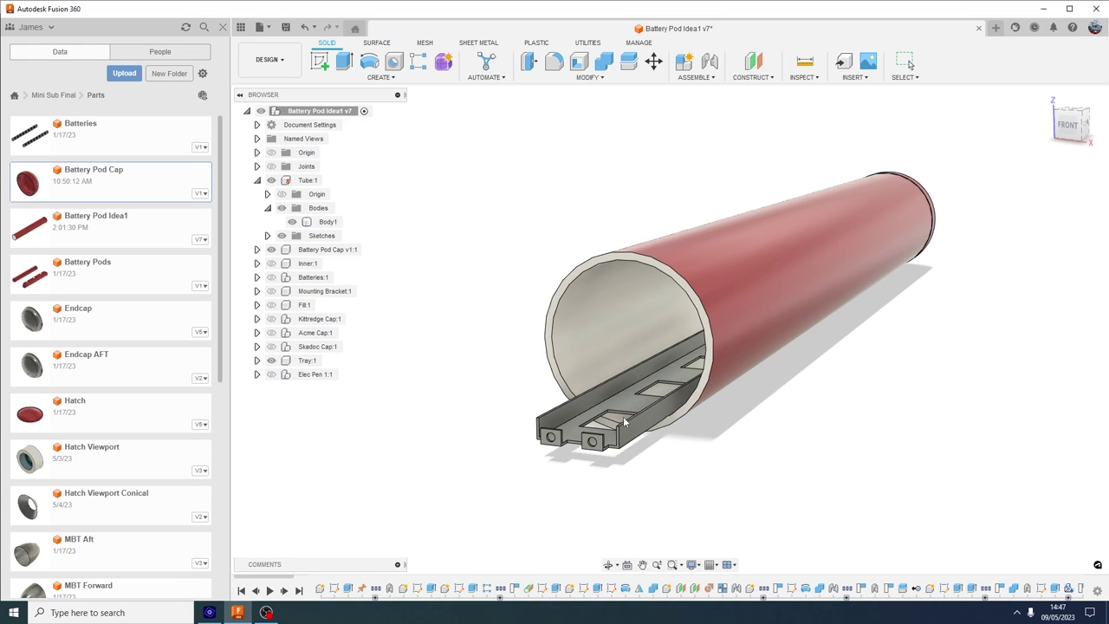
Slide the tray back inside the tube and hide the Tray component.
click(829, 251)
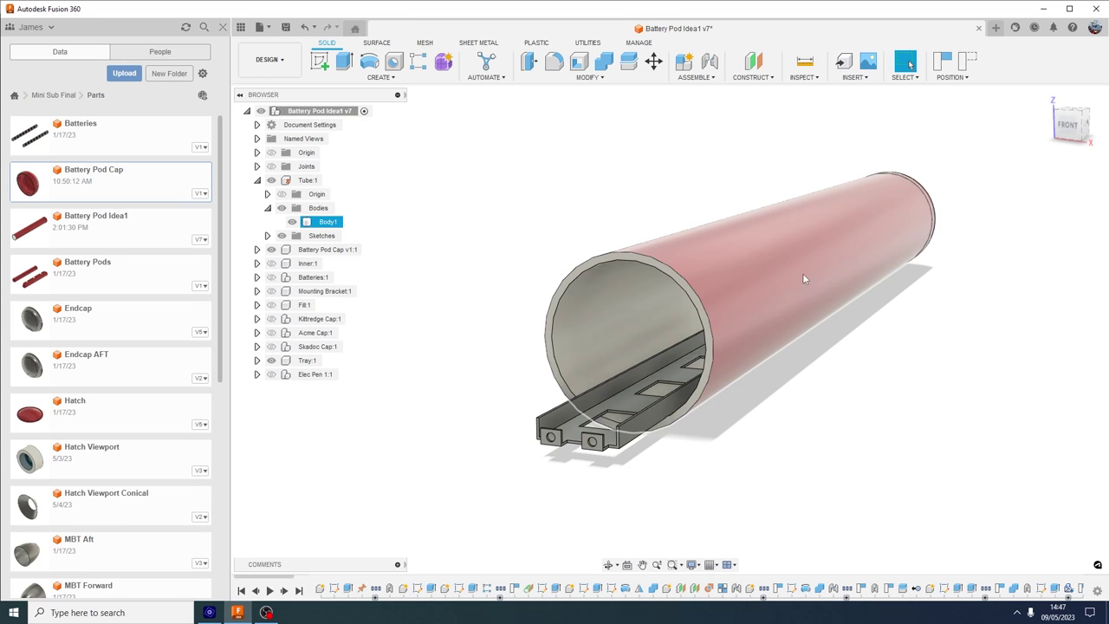
click(537, 469)
drag(614, 401, 811, 375)
drag(629, 401, 690, 342)
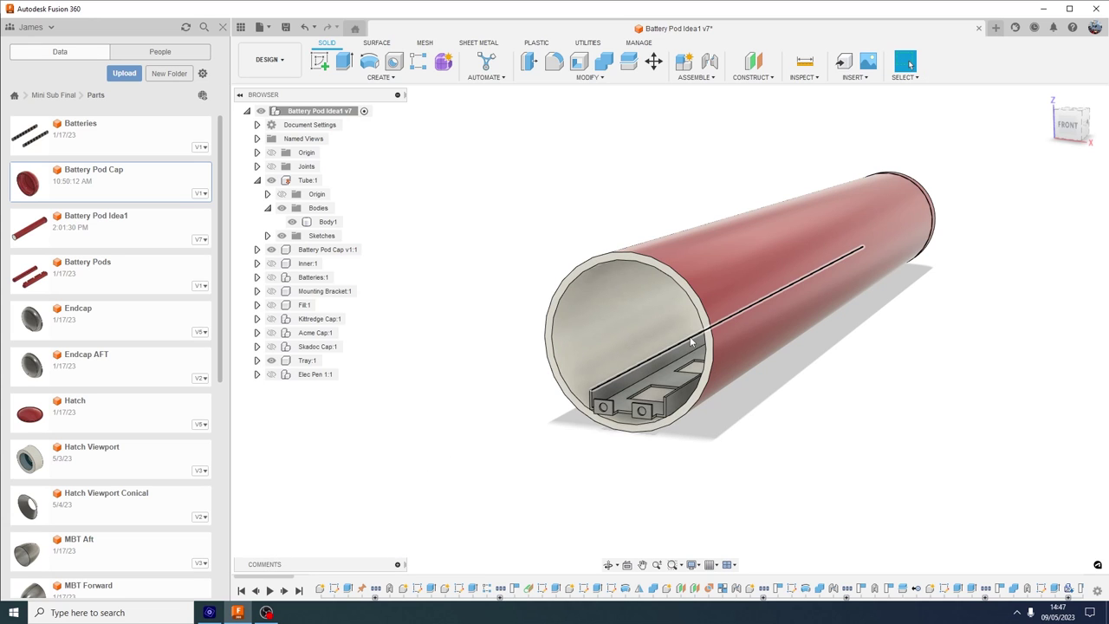
drag(415, 376, 407, 380)
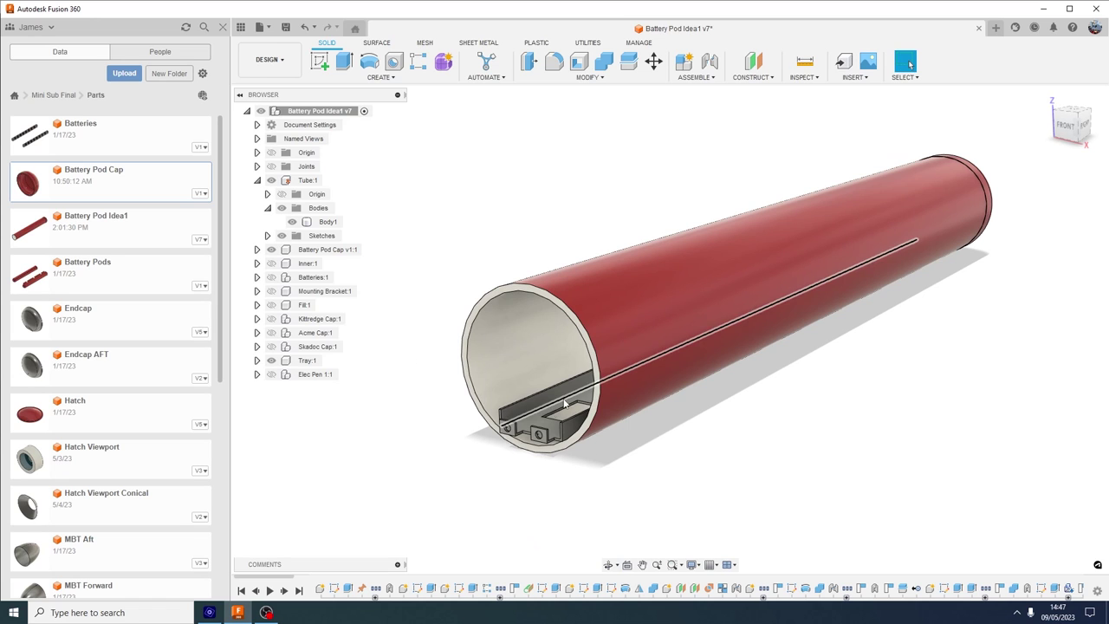
click(271, 360)
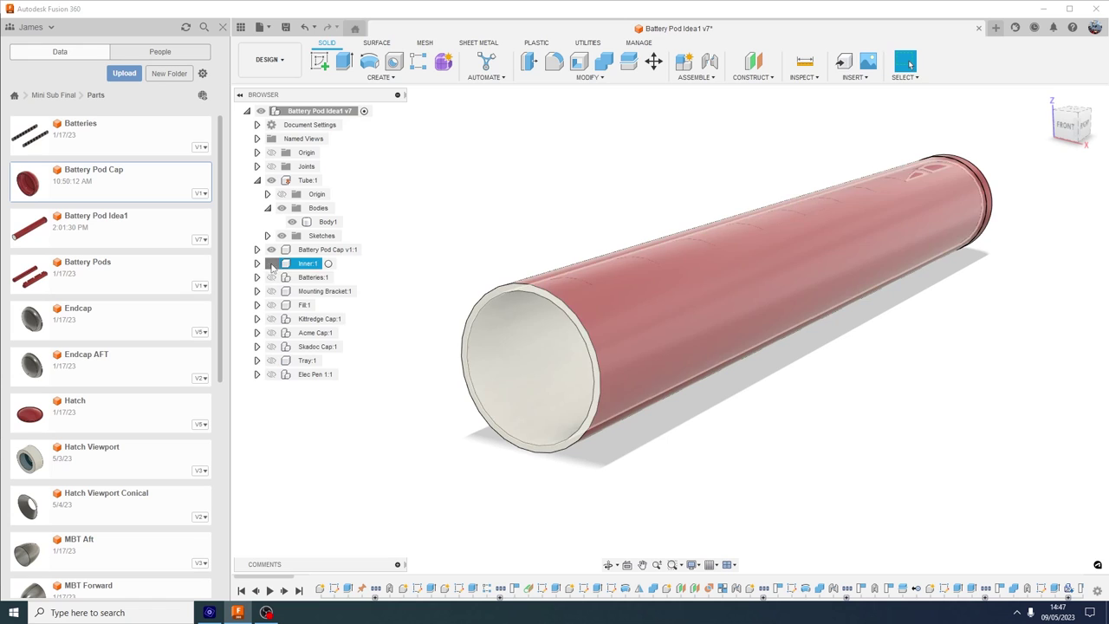
Show the Inner component and slide the orange inner tube fully back into the outer tube.
click(271, 263)
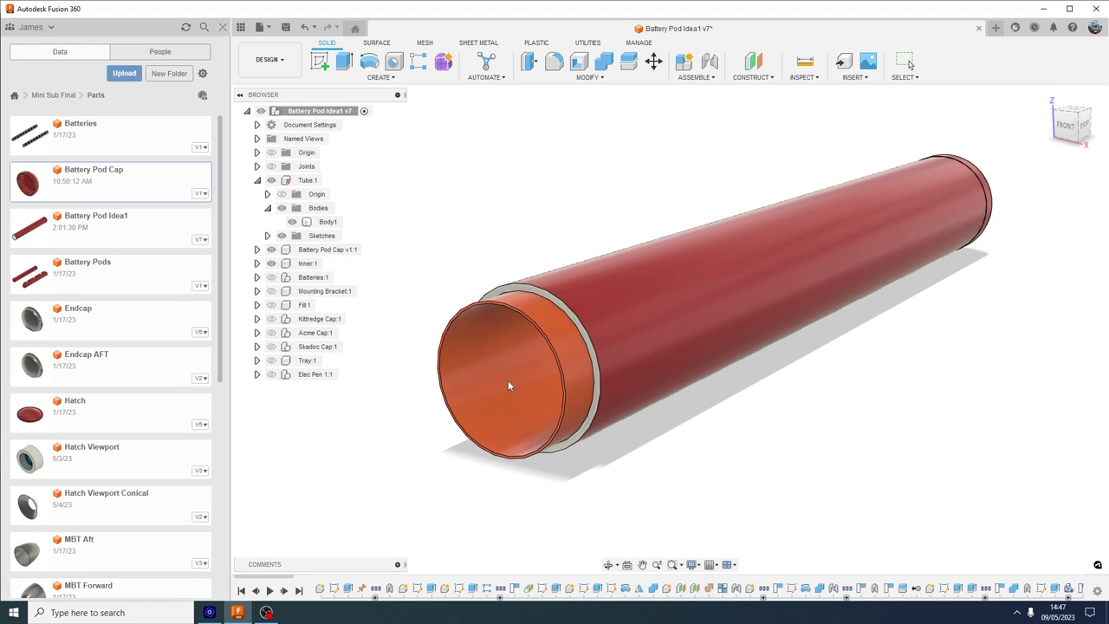
drag(508, 380, 575, 387)
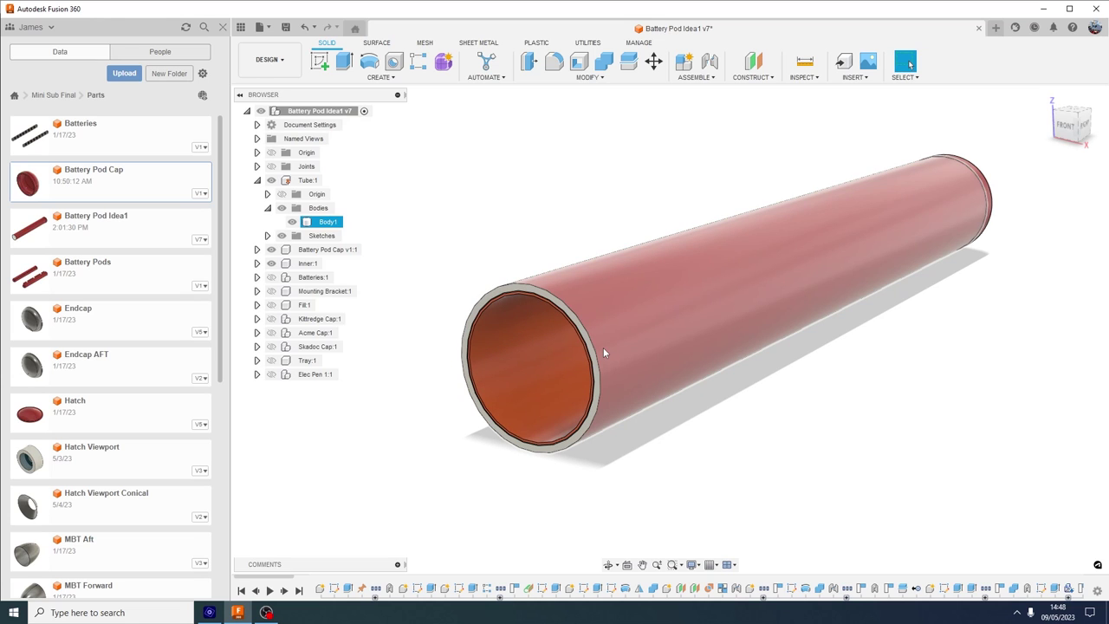
key(Escape)
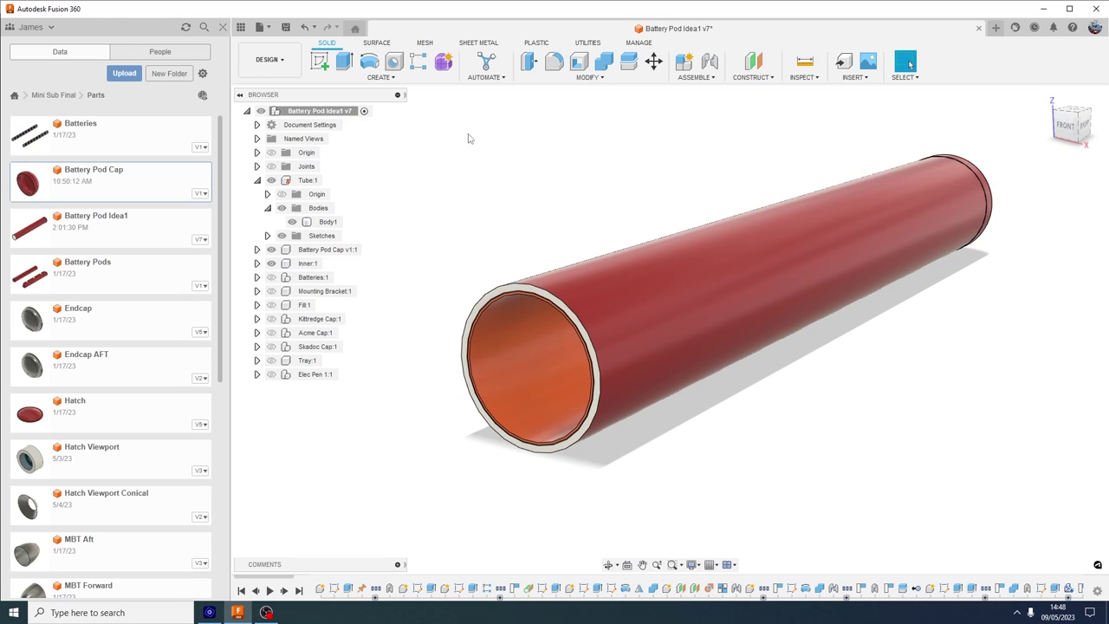
Show the Batteries component and slide the inner tube with its batteries out of the outer tube.
click(271, 277)
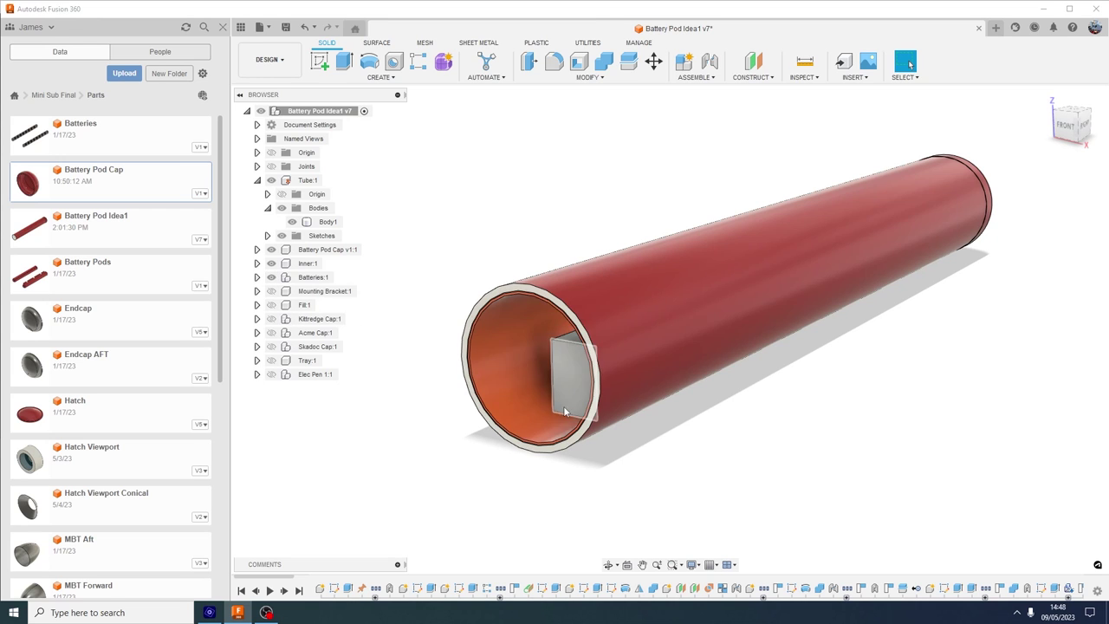
drag(564, 410, 497, 388)
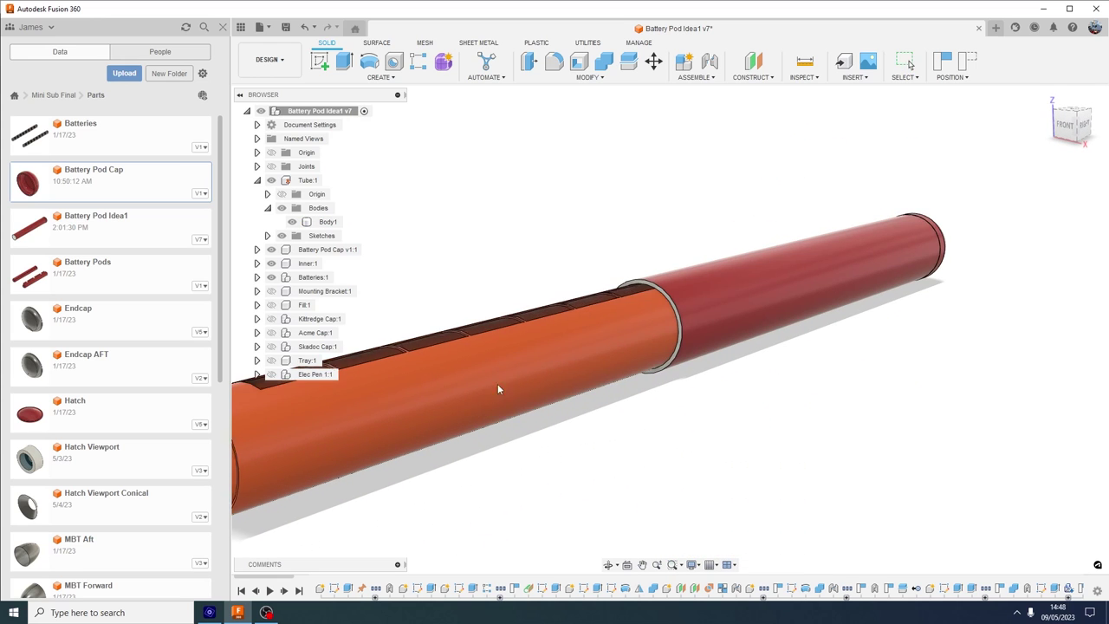
drag(572, 429, 668, 402)
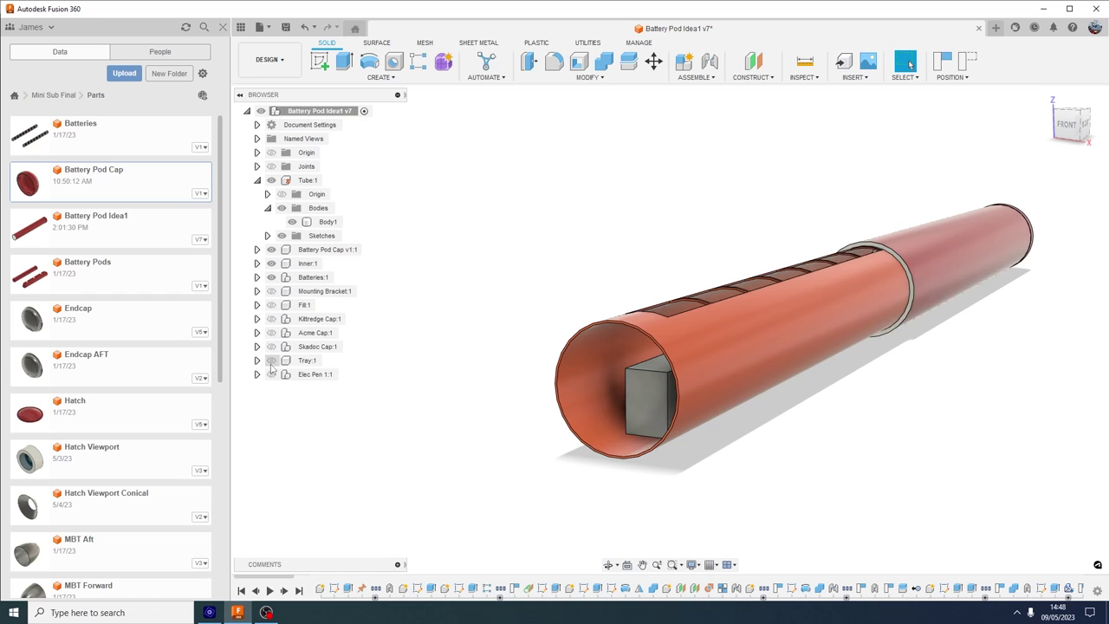
Show the Mounting Bracket and Fill components inside the inner tube.
click(271, 292)
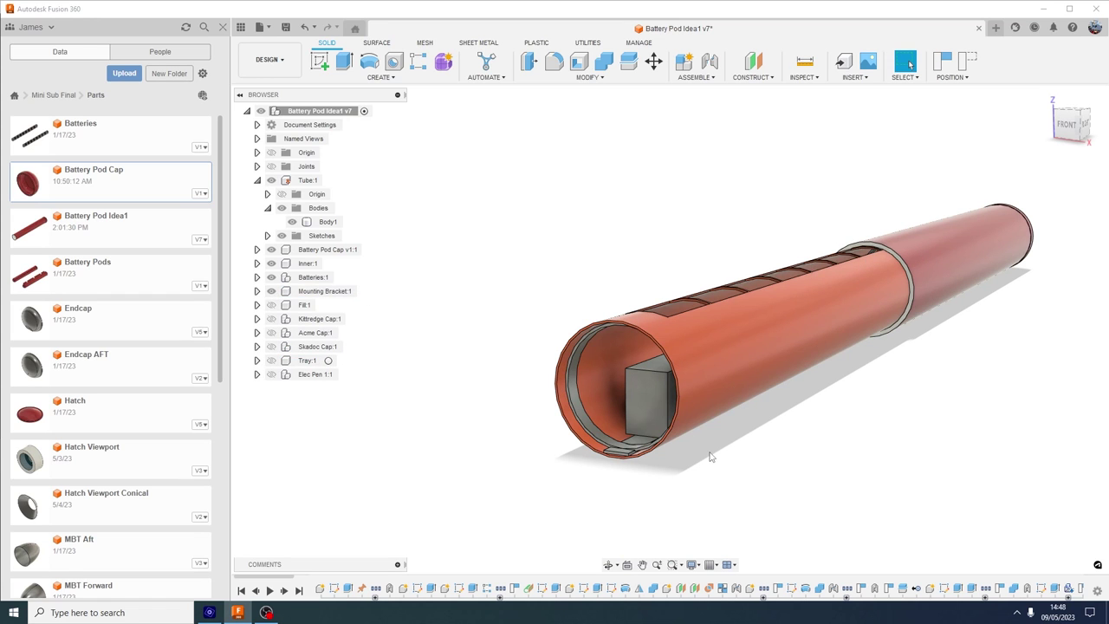
mouse_move(710, 456)
mouse_down()
mouse_move(728, 454)
mouse_move(723, 464)
mouse_up()
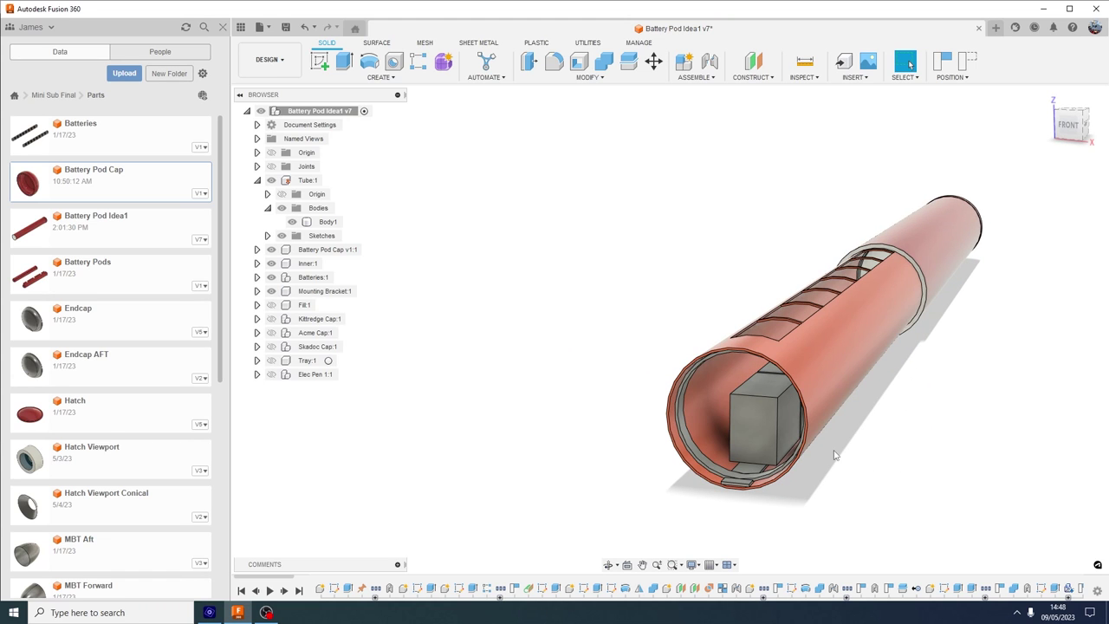
click(271, 305)
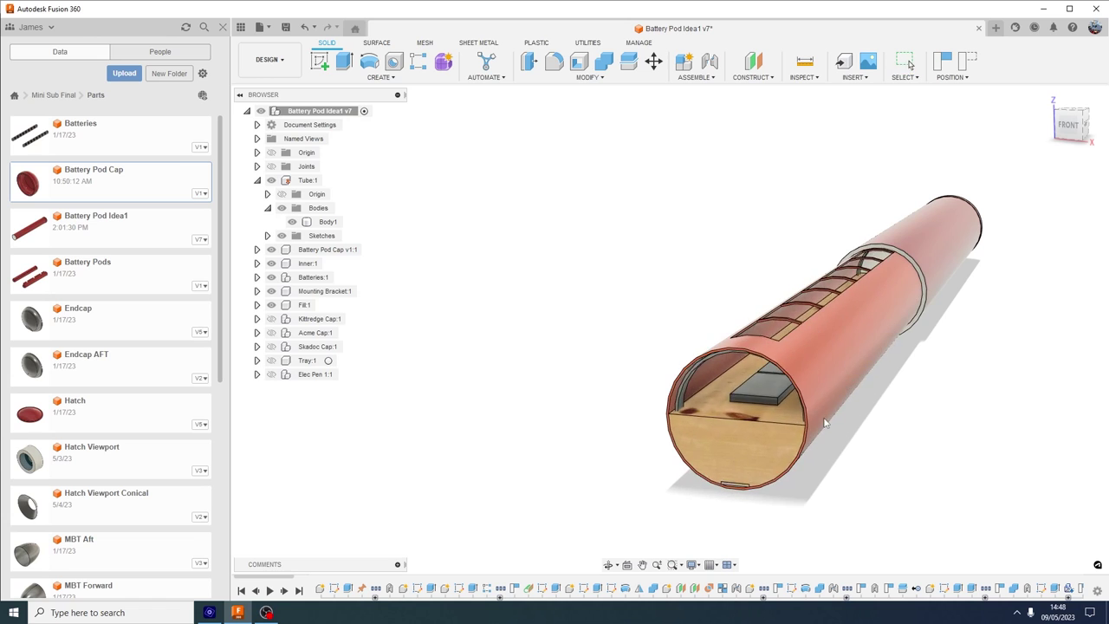
drag(960, 434, 837, 433)
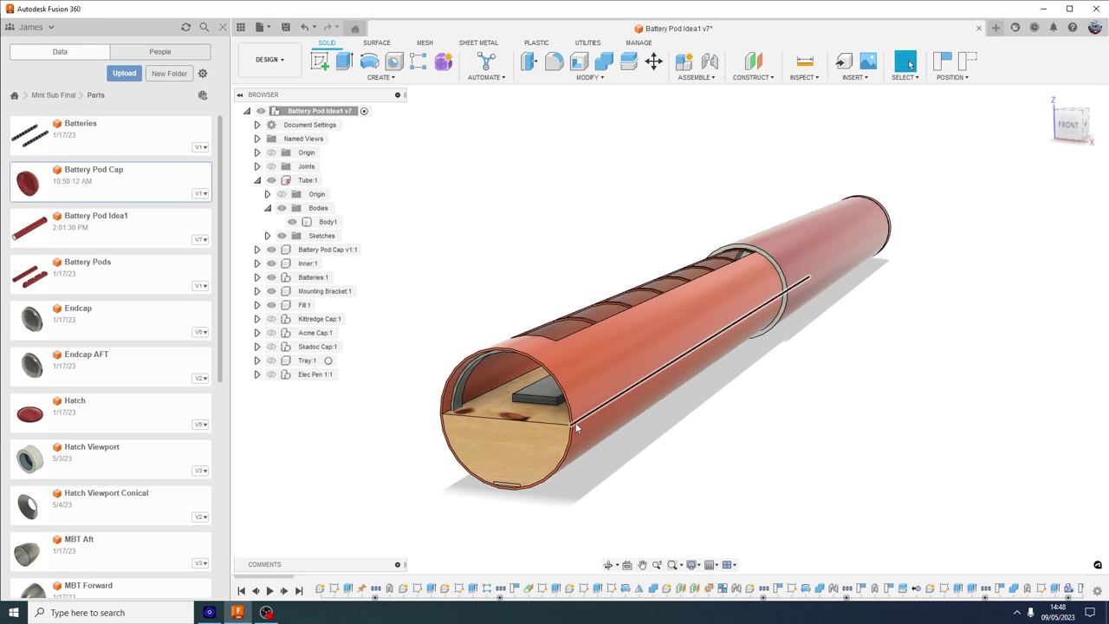
Slide the loaded inner tube completely back into the outer tube.
drag(543, 445, 607, 410)
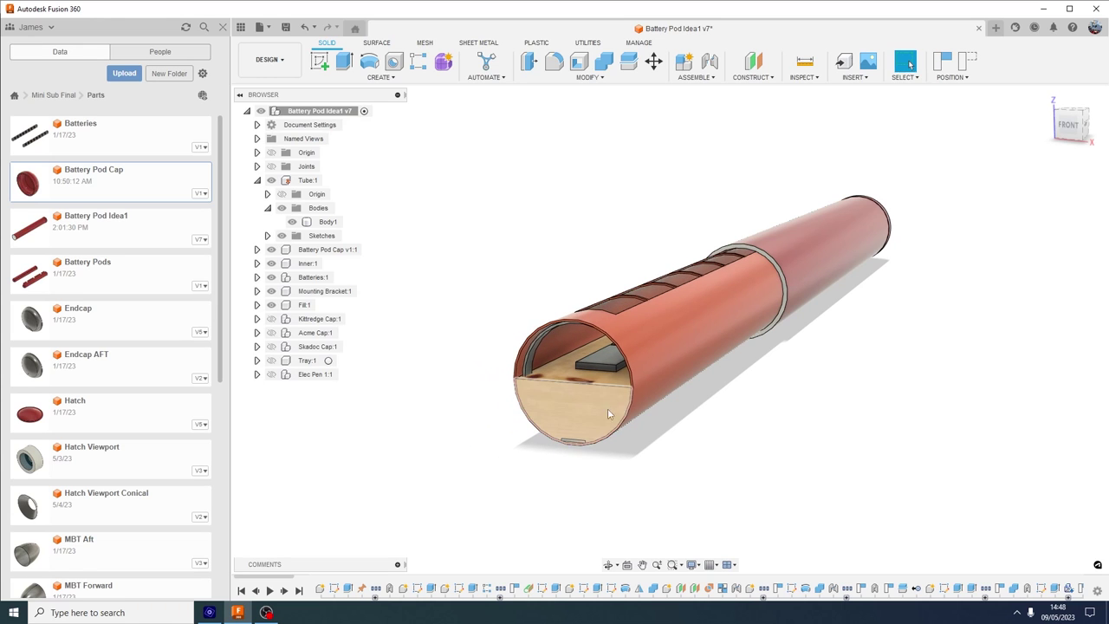
scroll(593, 417, down, 3)
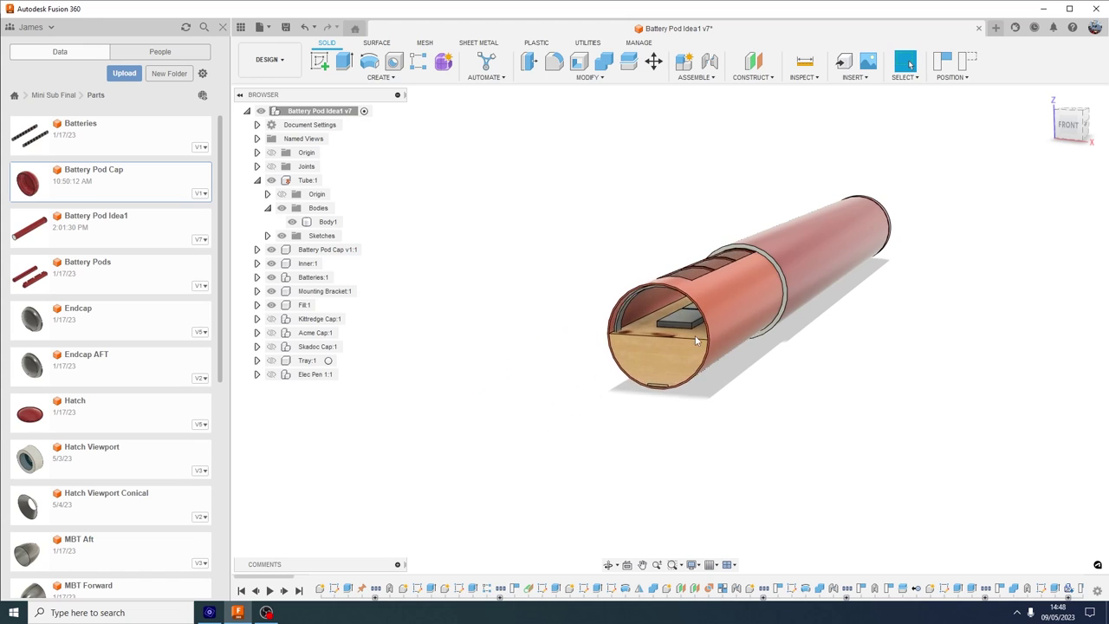
drag(721, 311, 748, 309)
scroll(747, 312, up, 3)
scroll(747, 312, down, 3)
scroll(606, 416, up, 1)
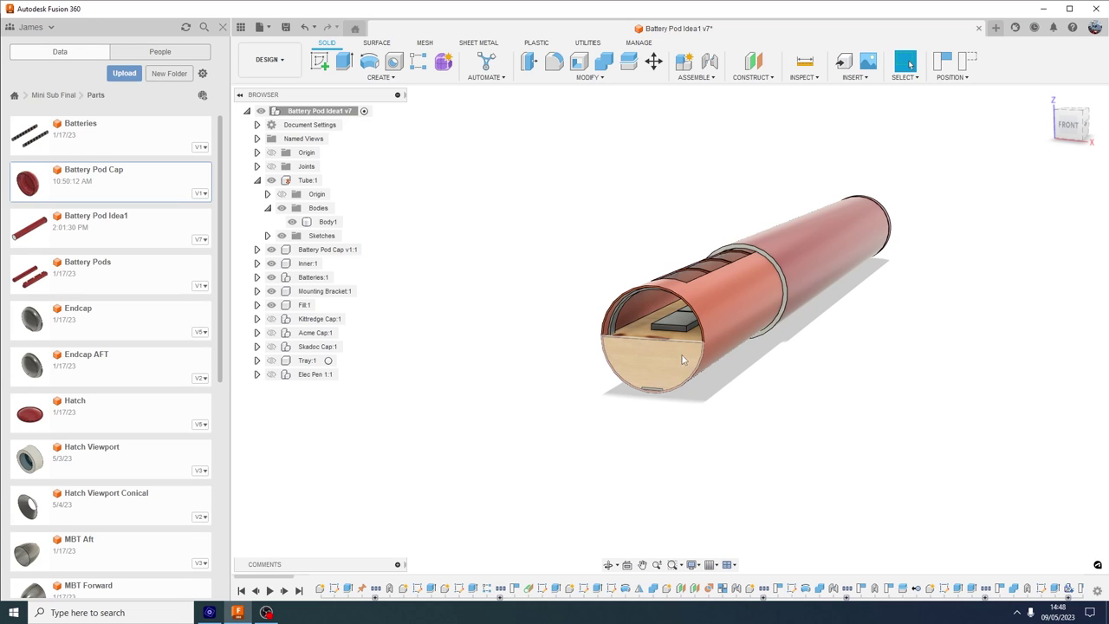
scroll(876, 225, down, 2)
click(876, 224)
key(Escape)
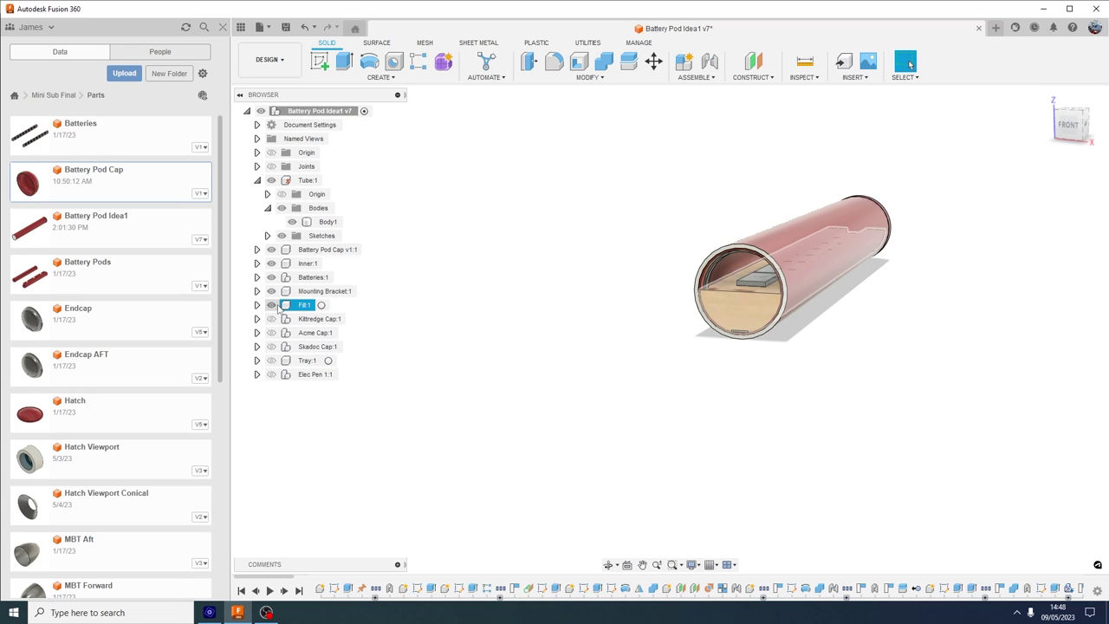
Hide the wooden Fill component and view the batteries and mounting bracket through the tube's open end.
click(271, 305)
scroll(857, 294, up, 3)
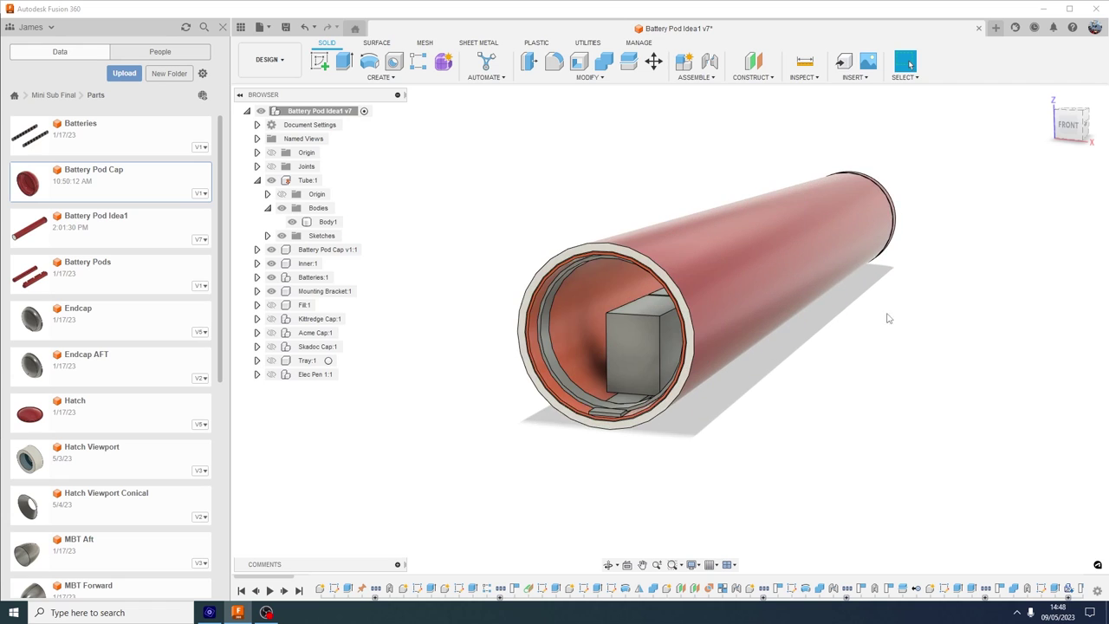
scroll(888, 355, up, 2)
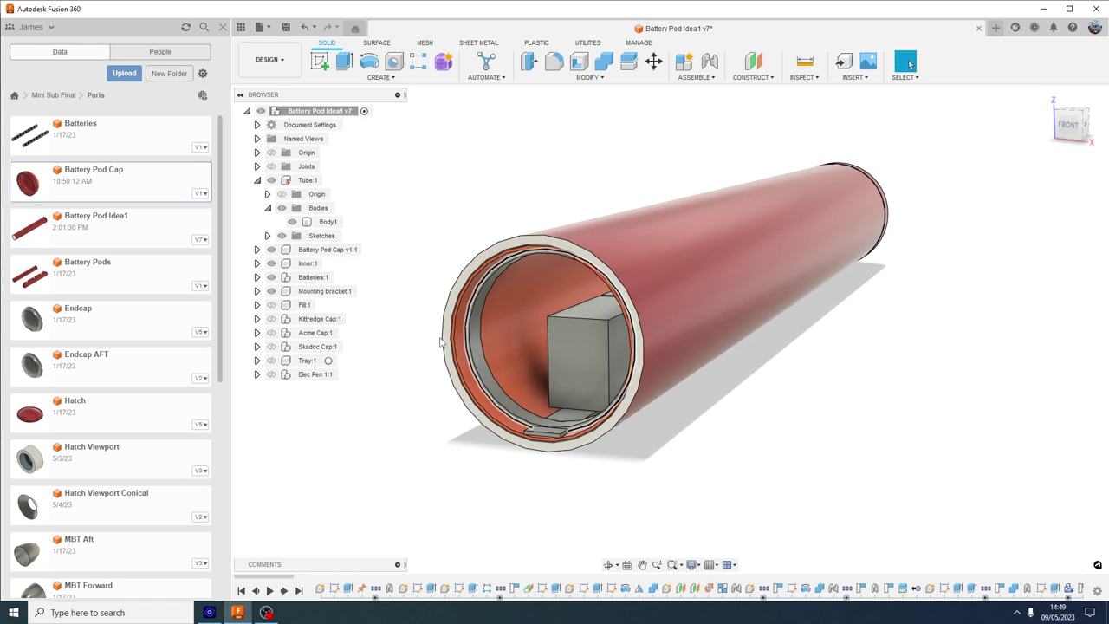
Show the Kittredge Cap component on the open end of the tube.
click(271, 319)
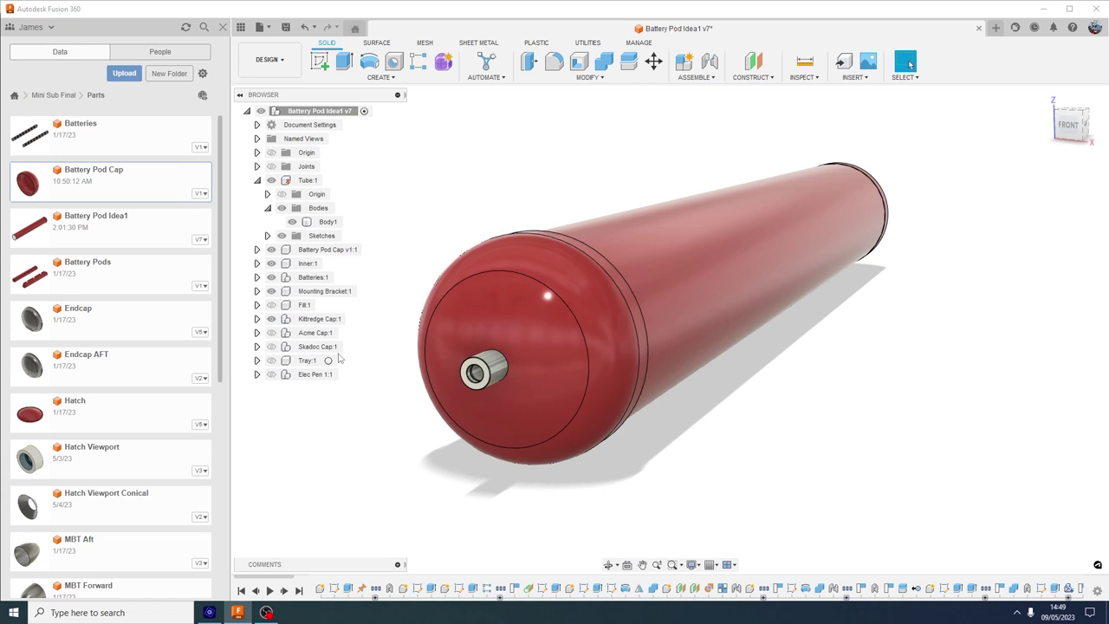
scroll(757, 416, down, 2)
drag(754, 405, 832, 383)
key(Escape)
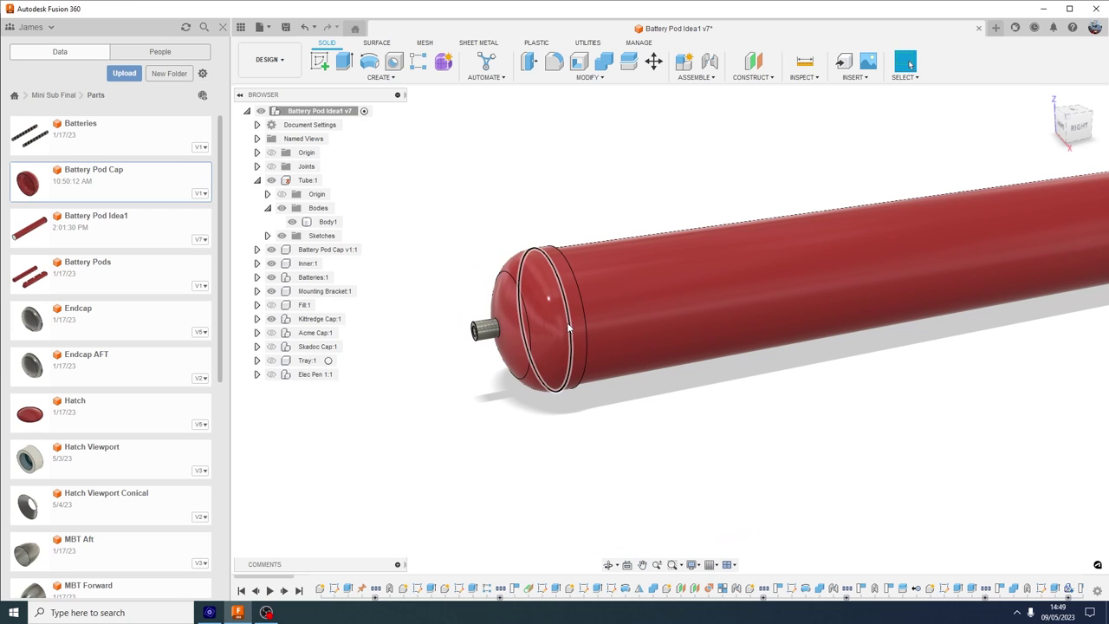
Pull the Kittredge cap away from the tube and turn the view to its inner side.
drag(570, 328, 423, 365)
drag(587, 394, 726, 358)
scroll(685, 202, up, 2)
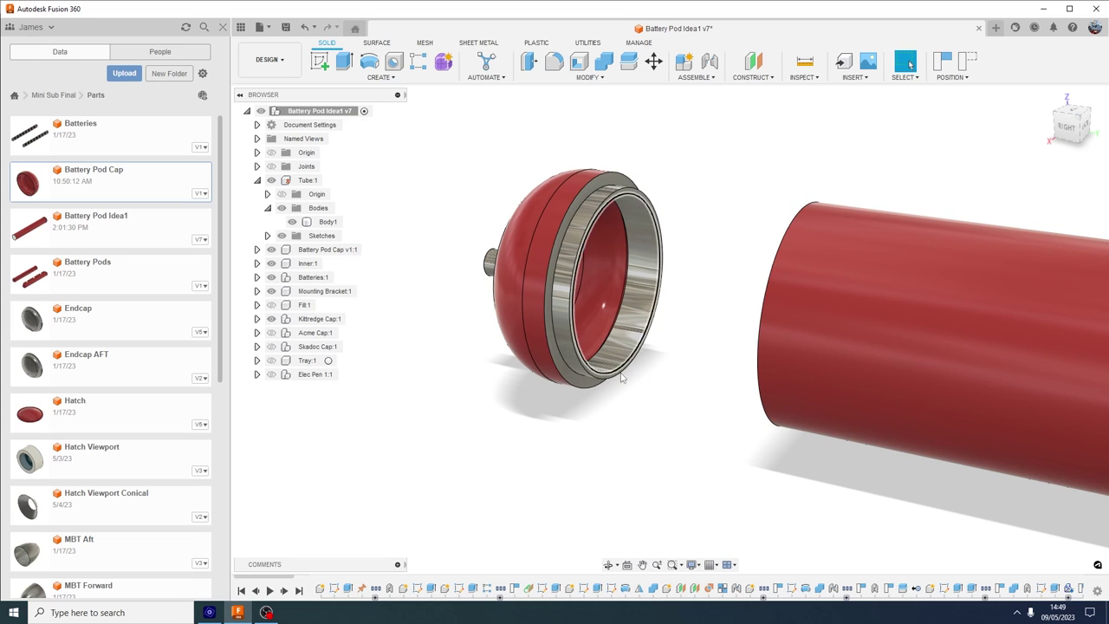
Slide the Kittredge cap toward the tube opening and back out, and turn the view to the cap's inner rim.
drag(651, 413, 668, 378)
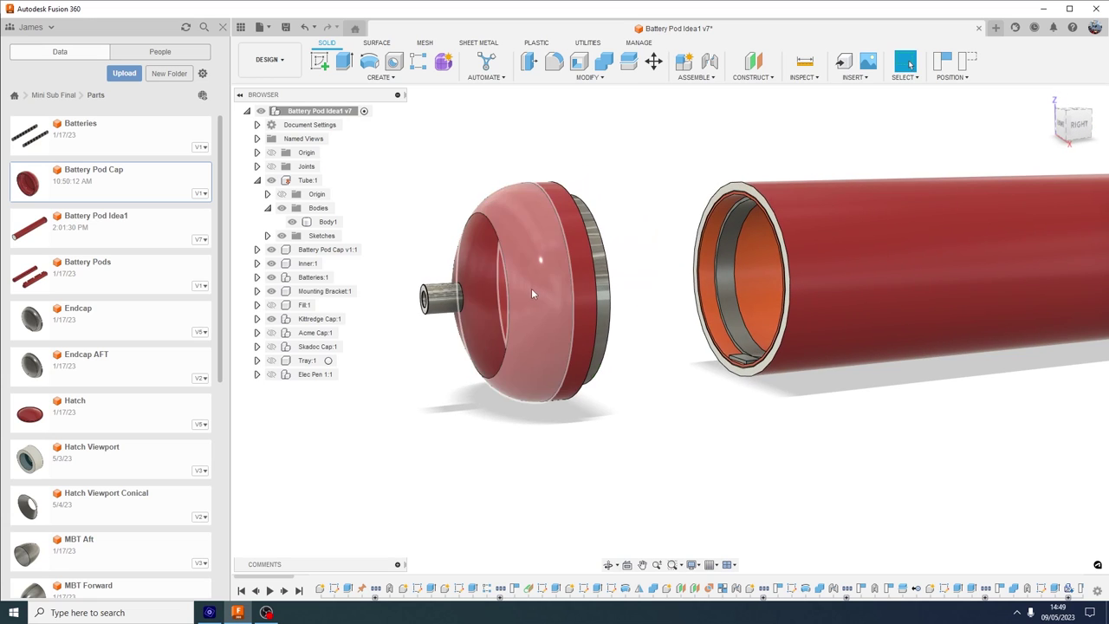
drag(531, 288, 771, 281)
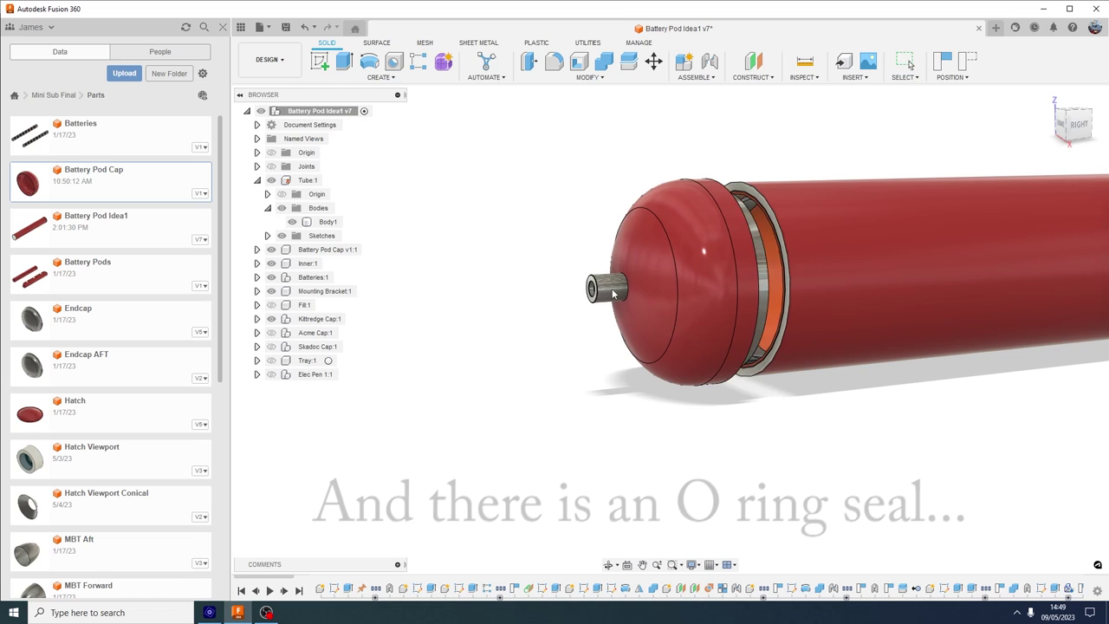
drag(699, 292, 544, 300)
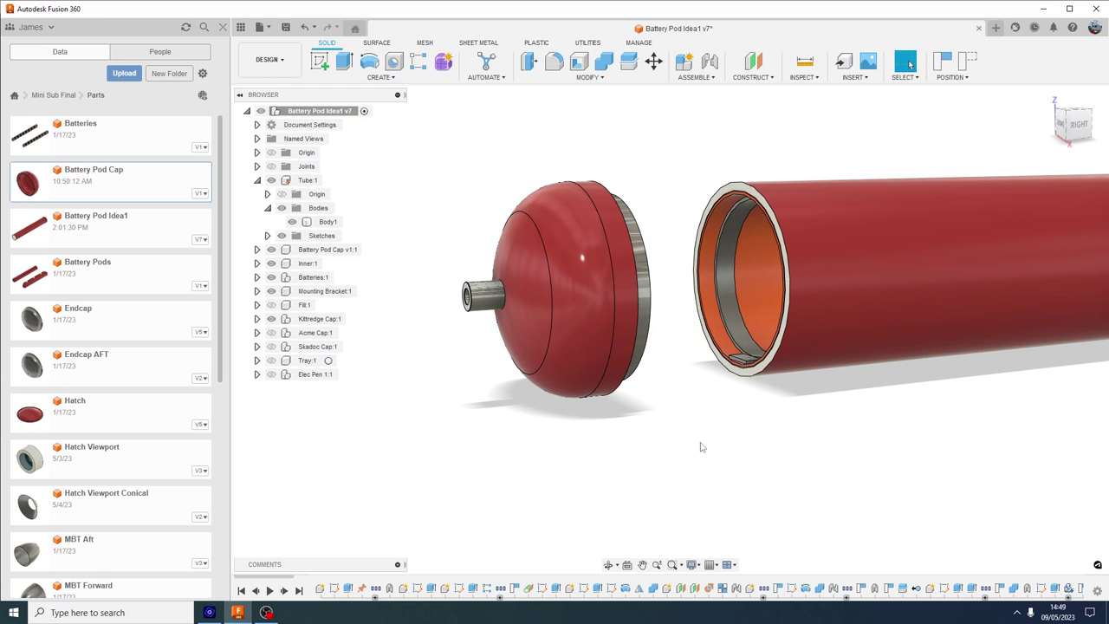
scroll(704, 431, down, 1)
scroll(704, 431, up, 2)
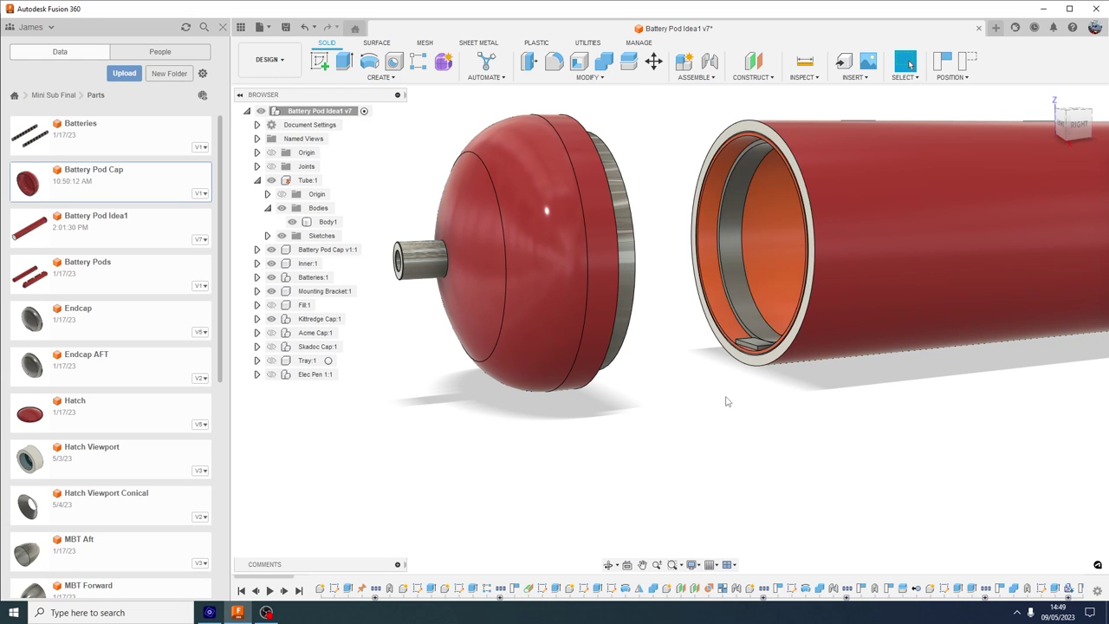
drag(744, 427, 691, 422)
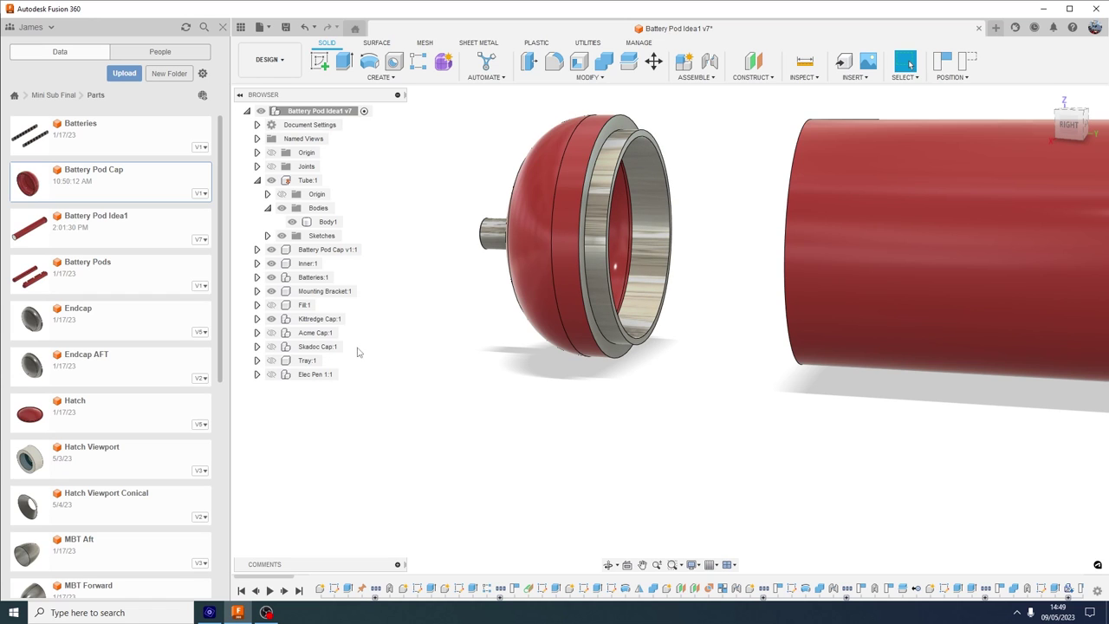
Undo the Kittredge cap's displacement from the tube and pull the cap away from the open end again.
click(276, 320)
key(Escape)
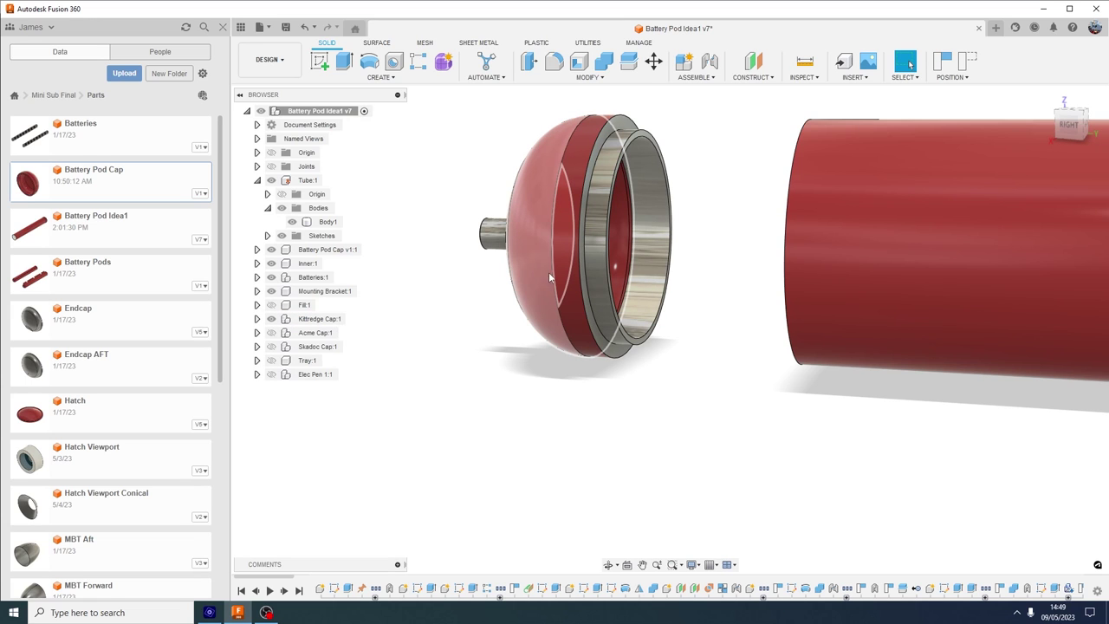
key(ctrl+z)
drag(747, 437, 805, 460)
key(Escape)
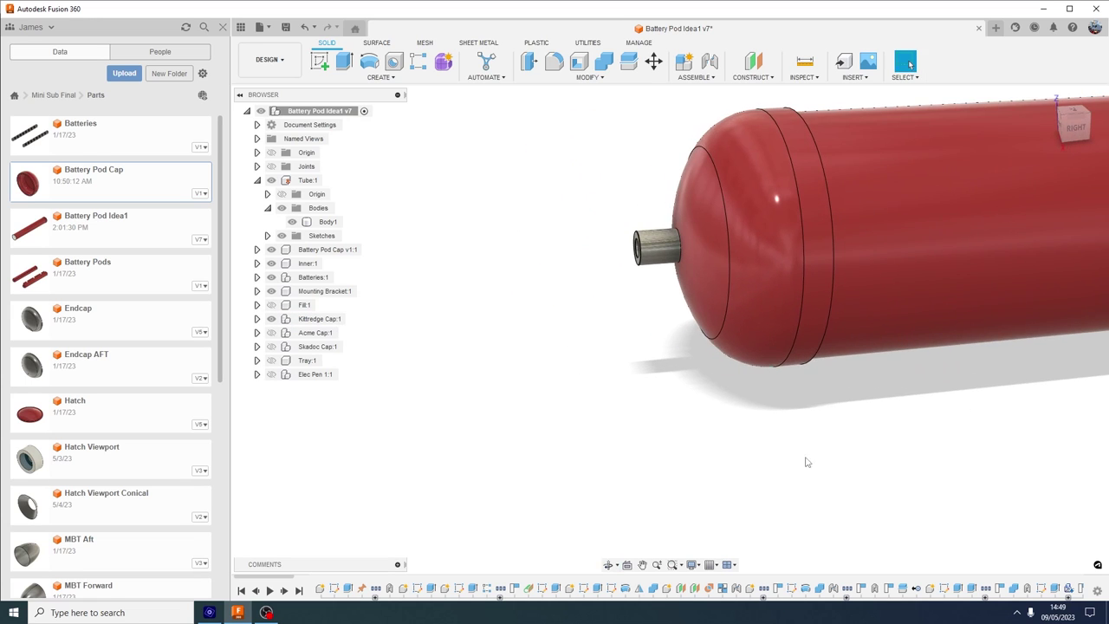
drag(762, 288, 667, 290)
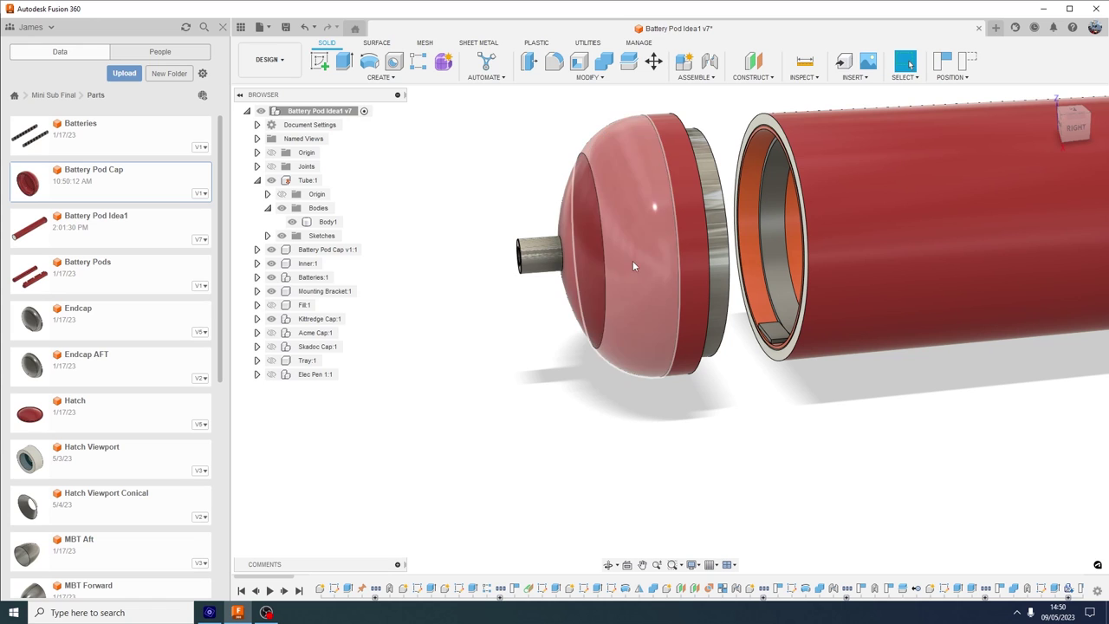
drag(635, 260, 617, 262)
drag(708, 223, 651, 225)
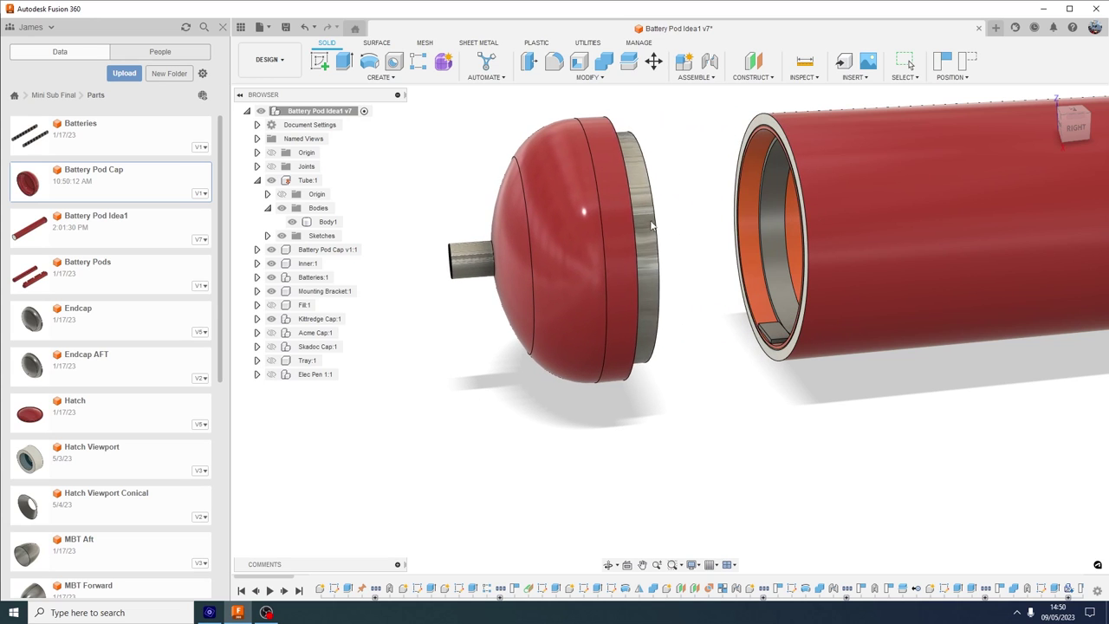
Hide the Kittredge Cap component, show the Acme Cap component, and slide the Acme cap onto the tube end.
click(272, 319)
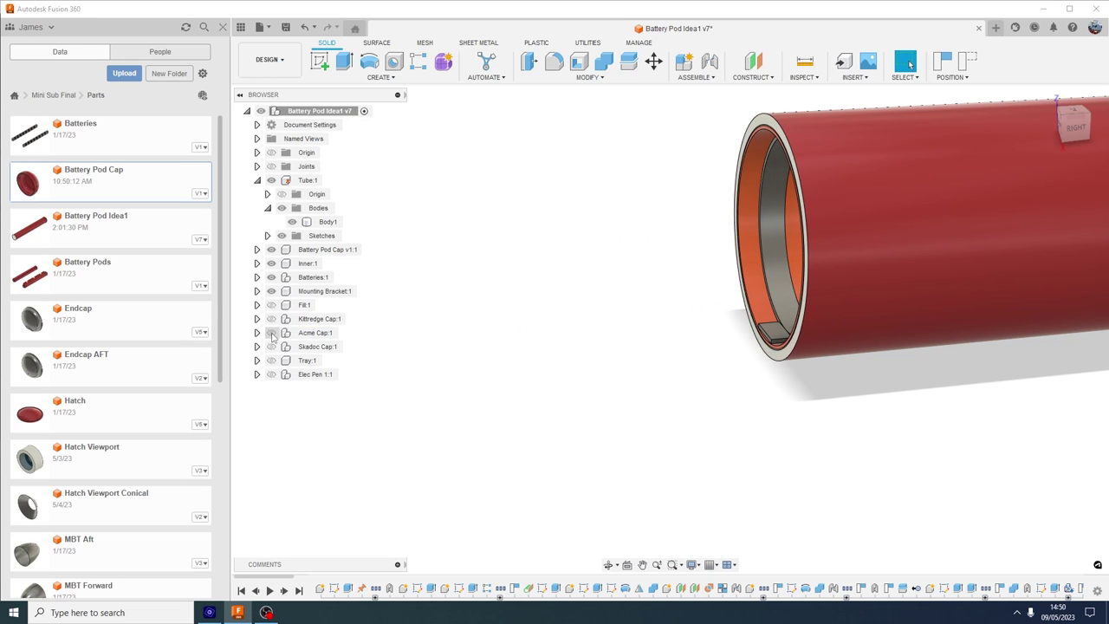
click(271, 334)
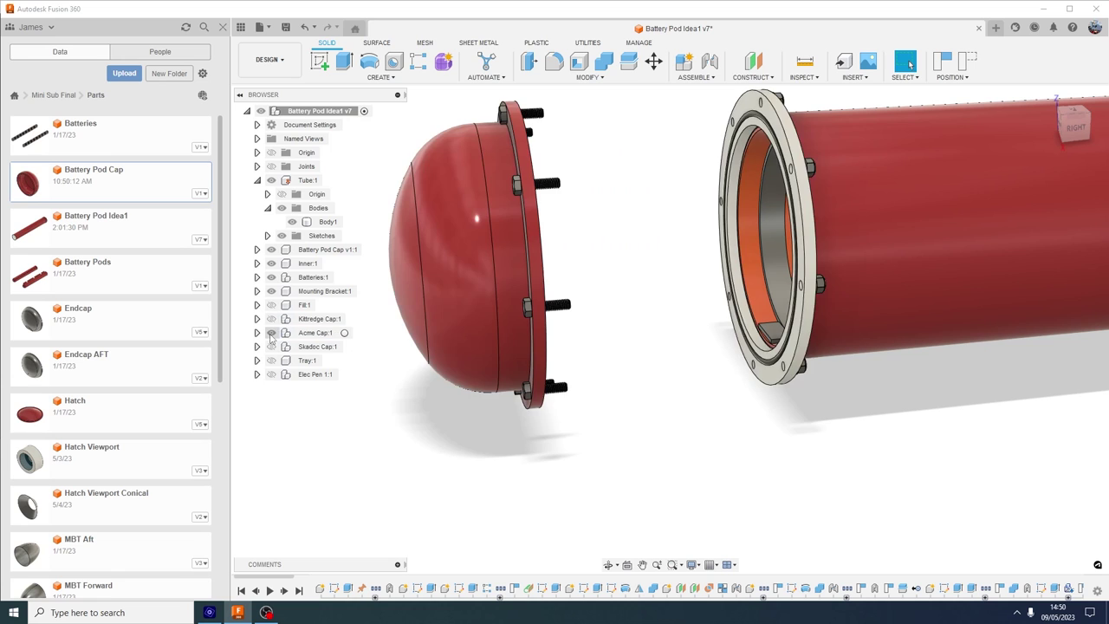
scroll(513, 442, down, 3)
mouse_move(588, 477)
mouse_down()
mouse_move(605, 475)
mouse_move(591, 466)
mouse_up()
drag(458, 343, 733, 291)
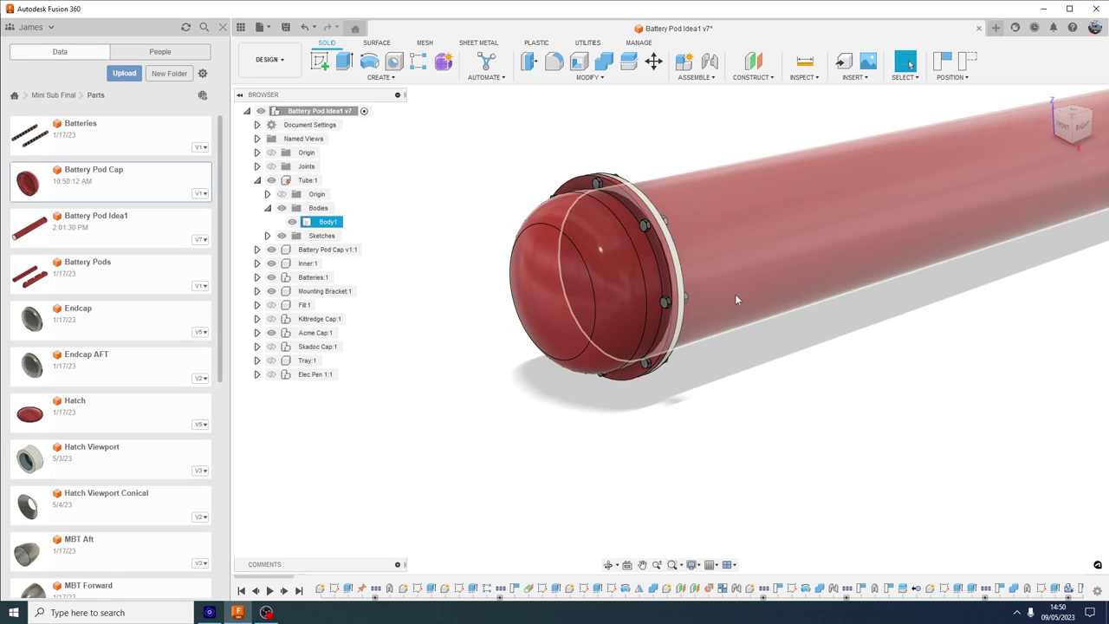
Pull the Acme cap away from the tube to view the bolted flange and its seal groove, and slide the cap back.
scroll(829, 447, up, 2)
drag(777, 445, 856, 461)
scroll(830, 480, down, 2)
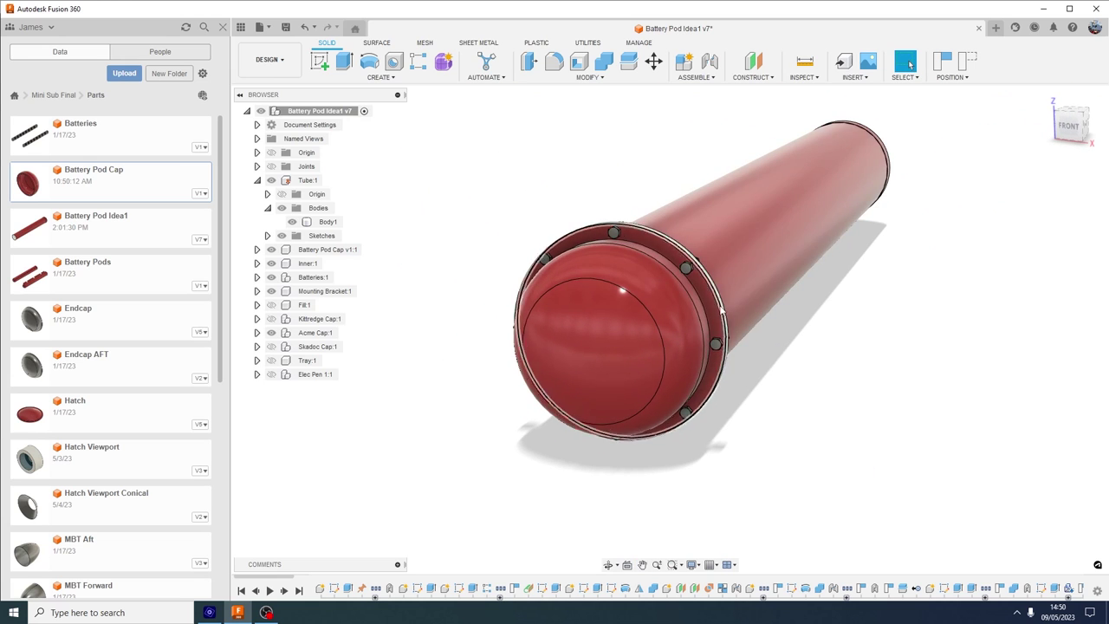
key(F4)
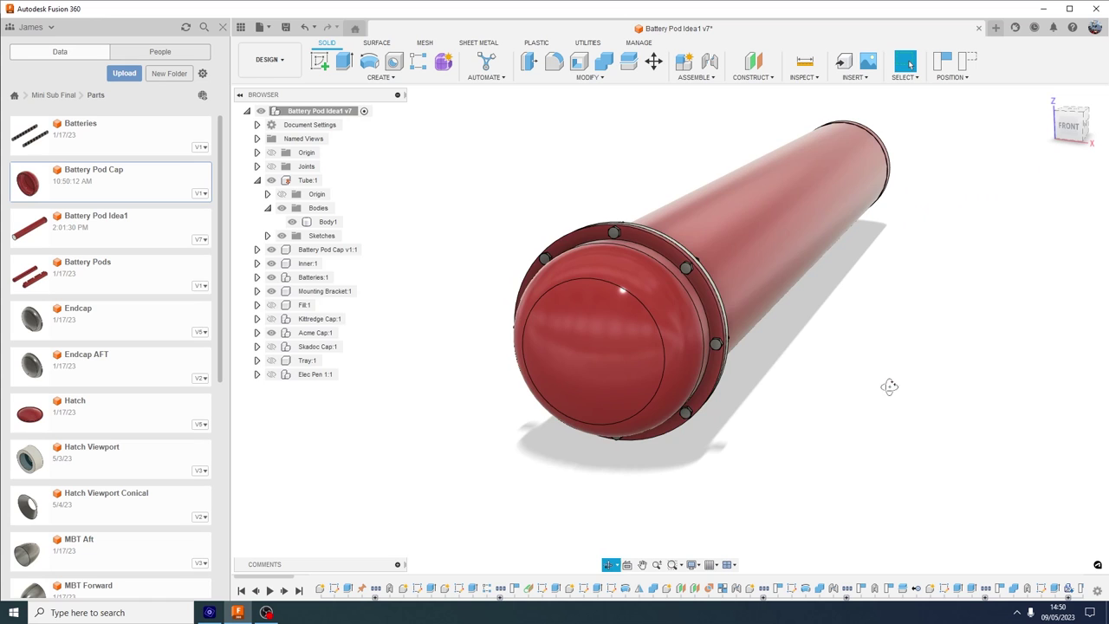
mouse_move(886, 387)
mouse_down()
mouse_move(852, 387)
mouse_move(874, 394)
mouse_up()
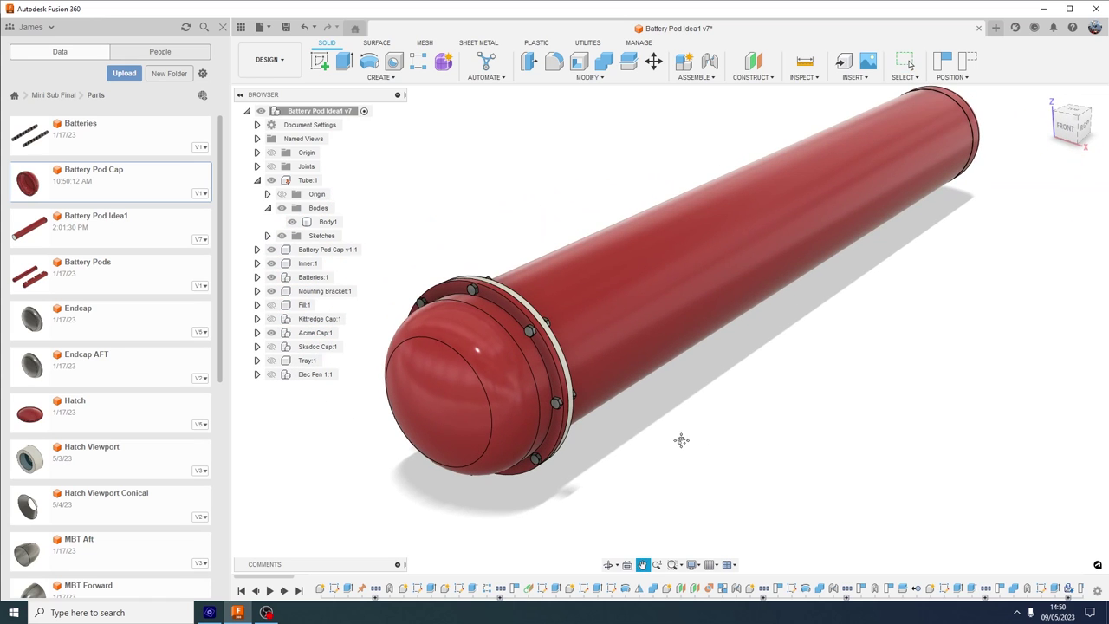
drag(681, 440, 795, 400)
drag(652, 319, 588, 349)
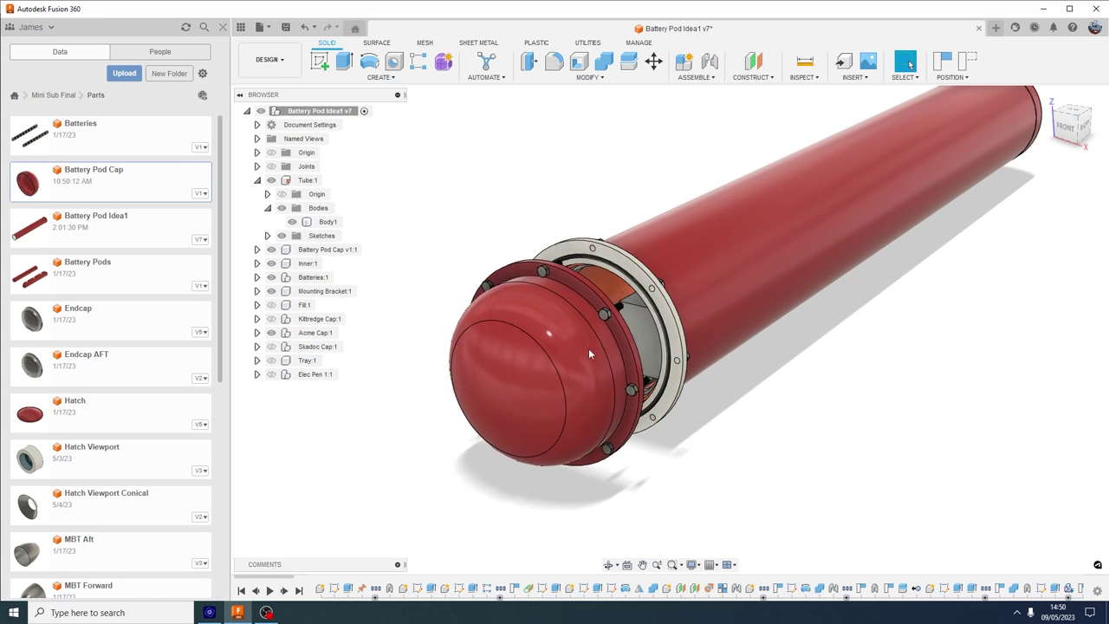
scroll(669, 336, up, 3)
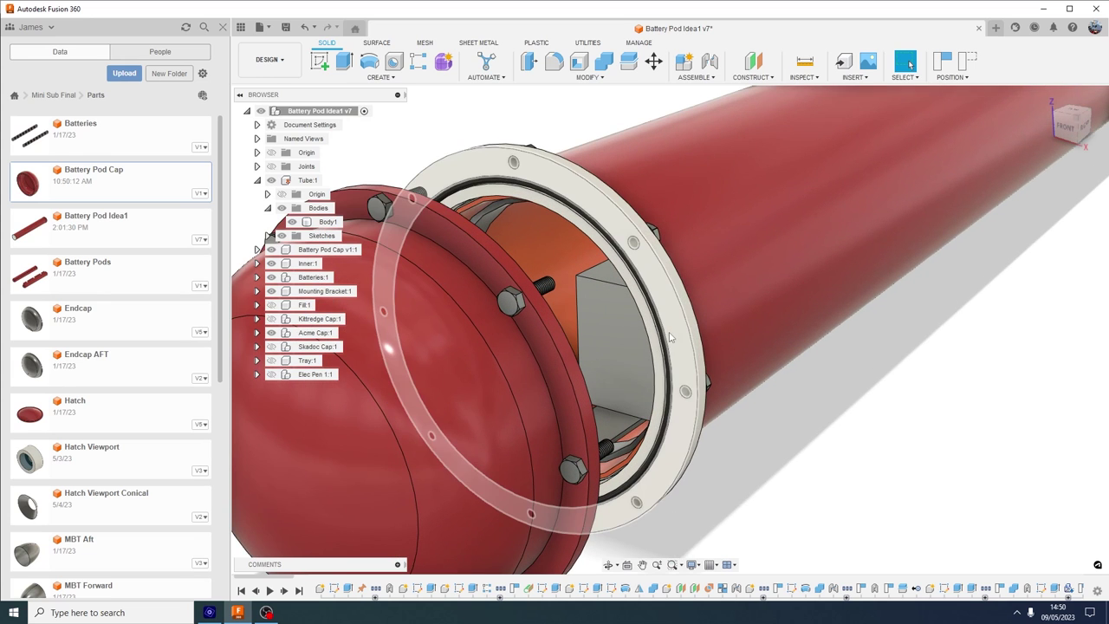
scroll(840, 438, down, 3)
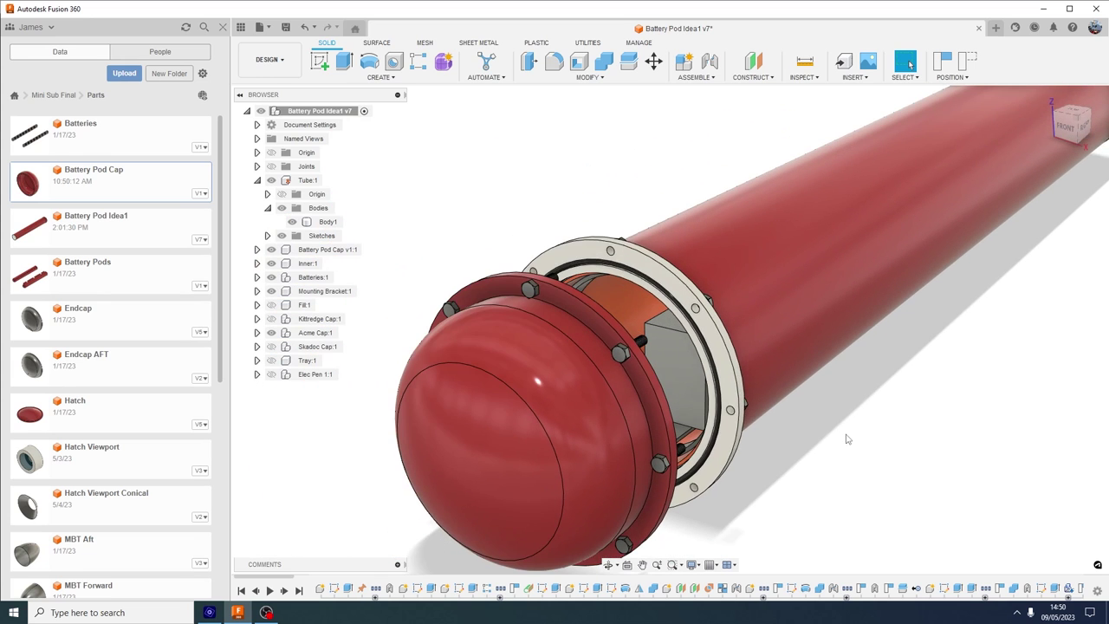
drag(668, 451, 753, 379)
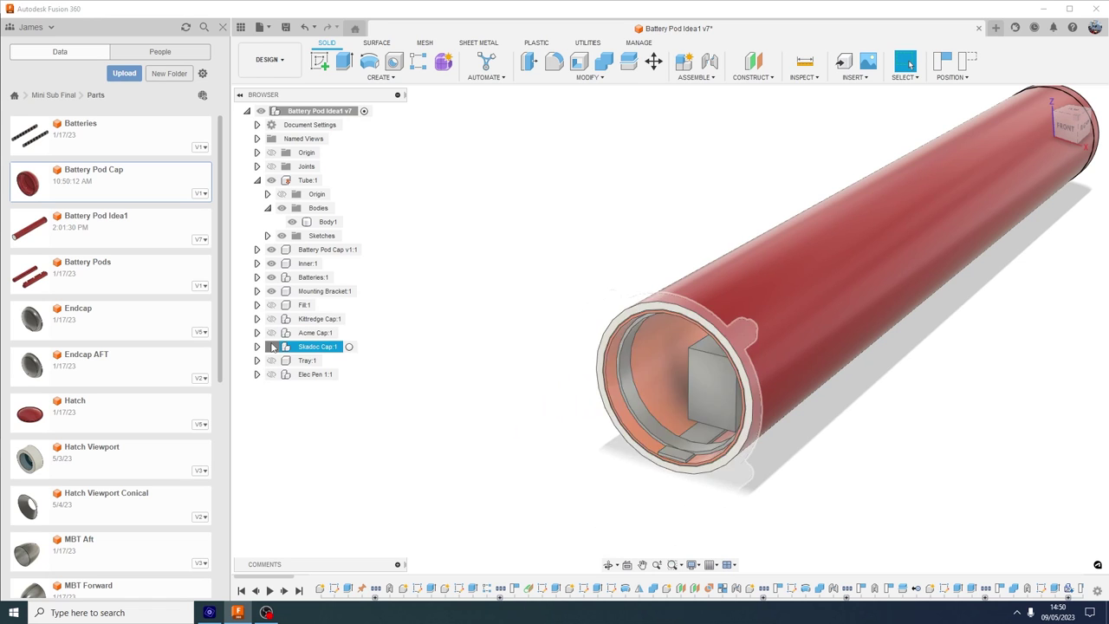
Show the Skadoc Cap component in place of the Acme cap and fit it onto the tube end.
click(272, 347)
scroll(342, 409, down, 1)
drag(831, 460, 802, 453)
drag(680, 439, 836, 479)
scroll(797, 453, up, 2)
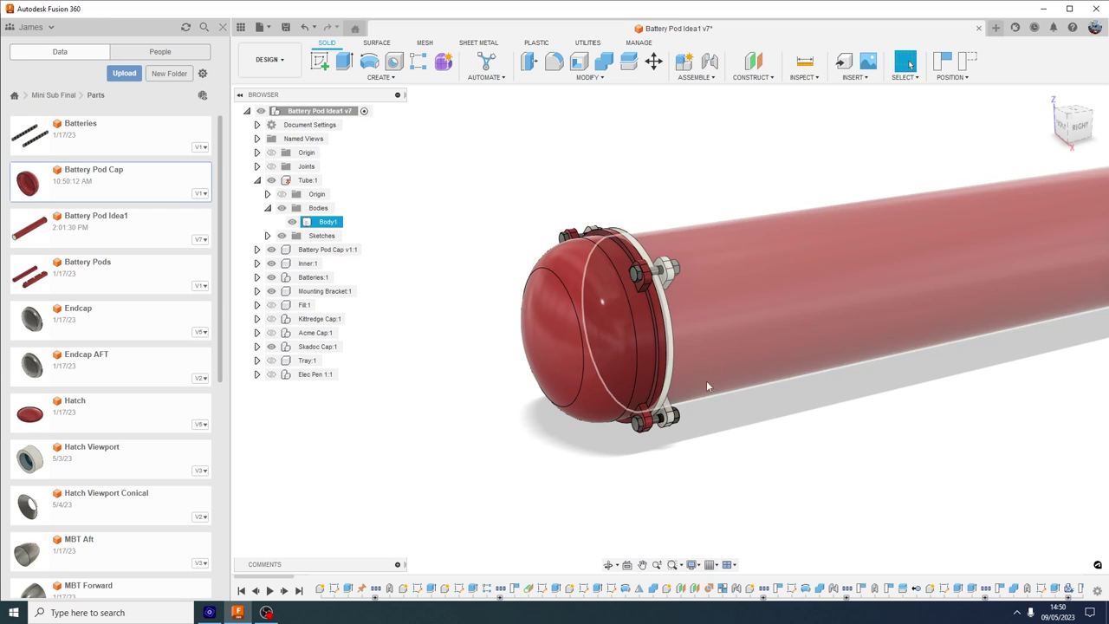
Pull the Skadoc cap and its bolts off the tube flange, and slide the cap back on.
scroll(707, 380, up, 3)
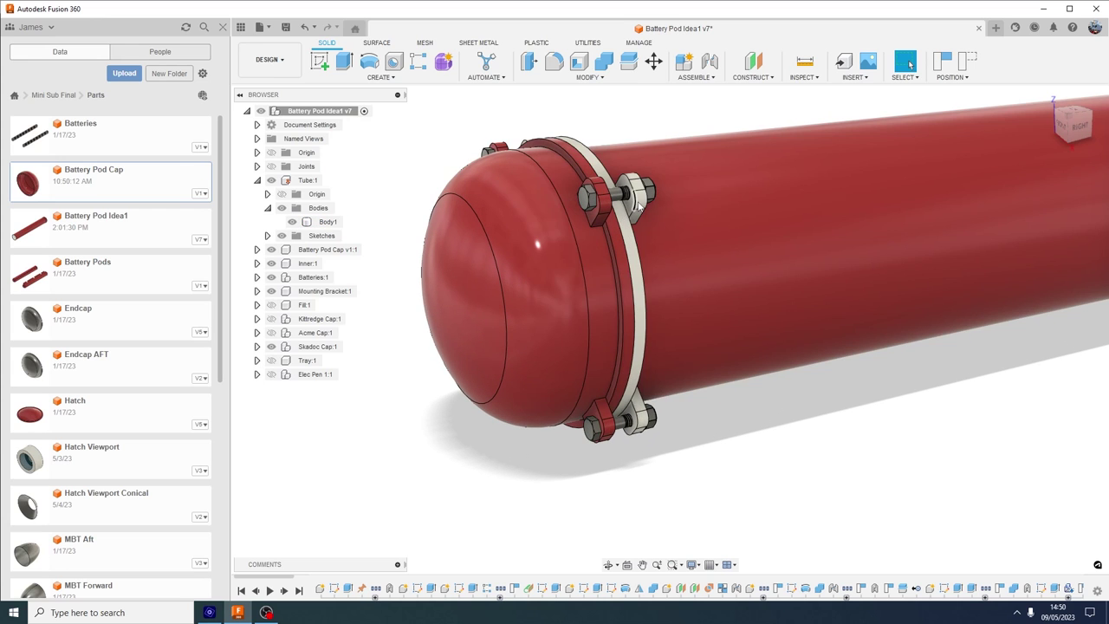
drag(639, 206, 476, 289)
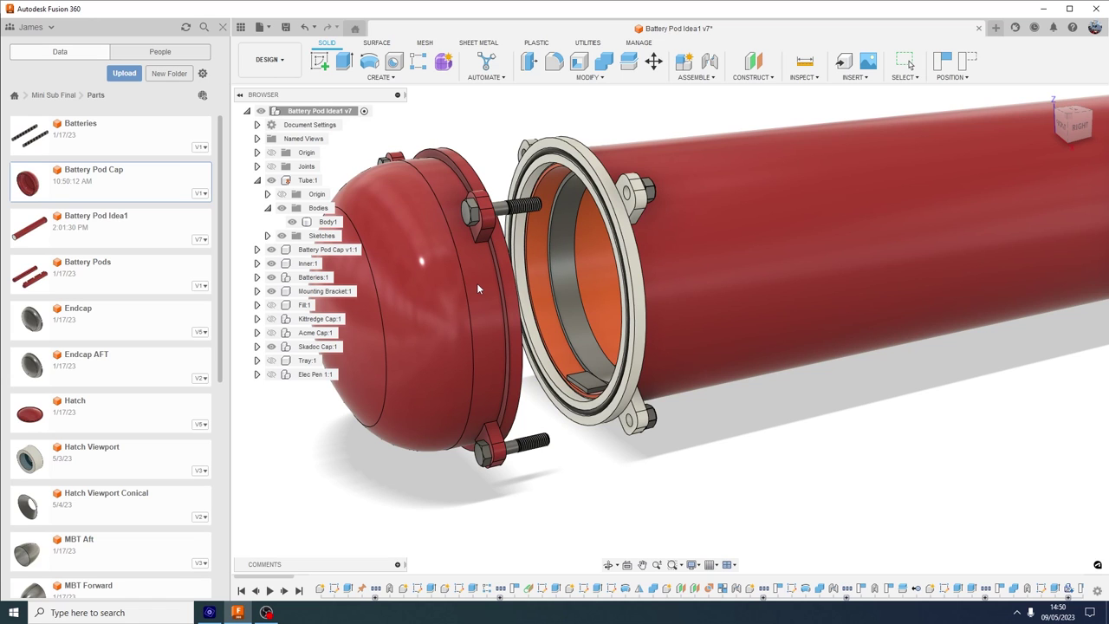
drag(476, 287, 646, 279)
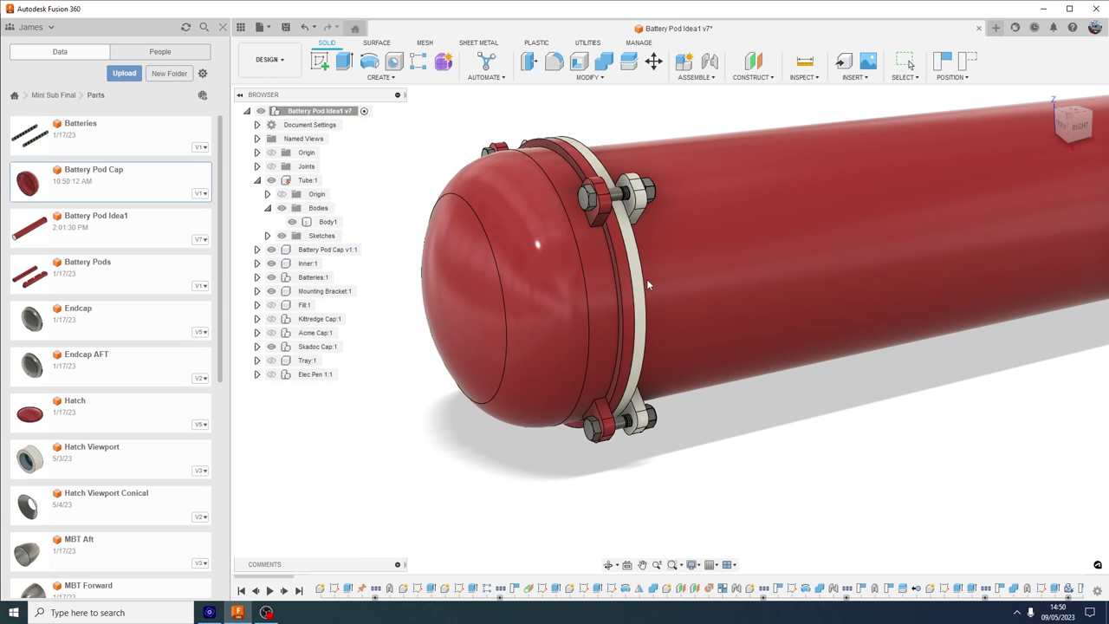
Show the Elec Pen 1 component on the domed end of the Skadoc cap.
click(286, 346)
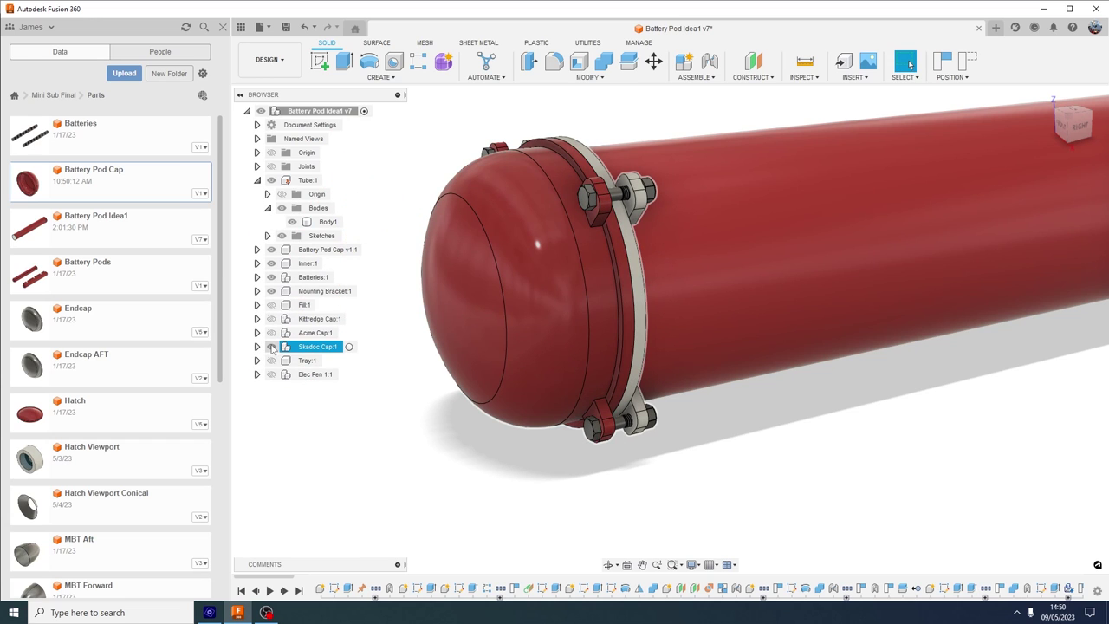
scroll(435, 489, down, 3)
drag(436, 489, 539, 433)
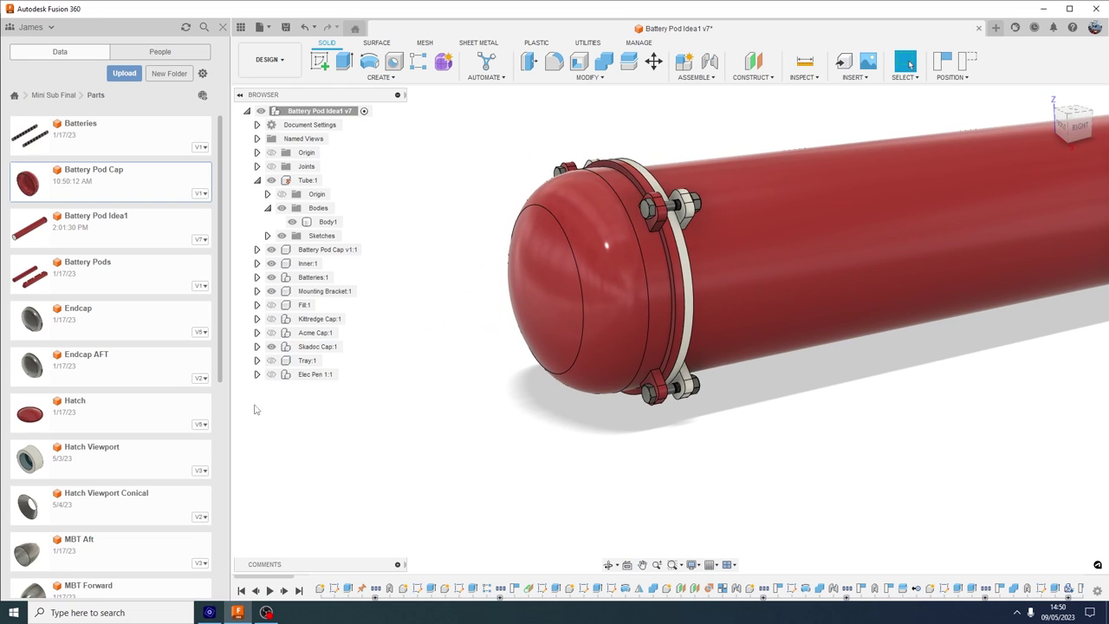
click(271, 375)
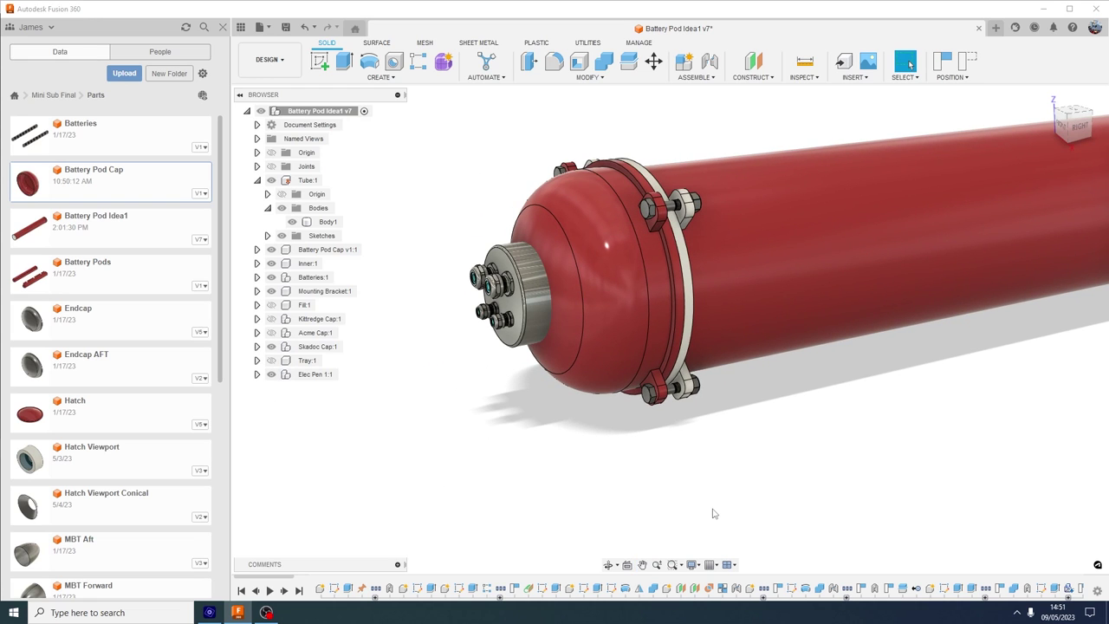
Examine the electrical penetrator and its cable fittings on the end of the Skadoc cap.
scroll(712, 514, down, 5)
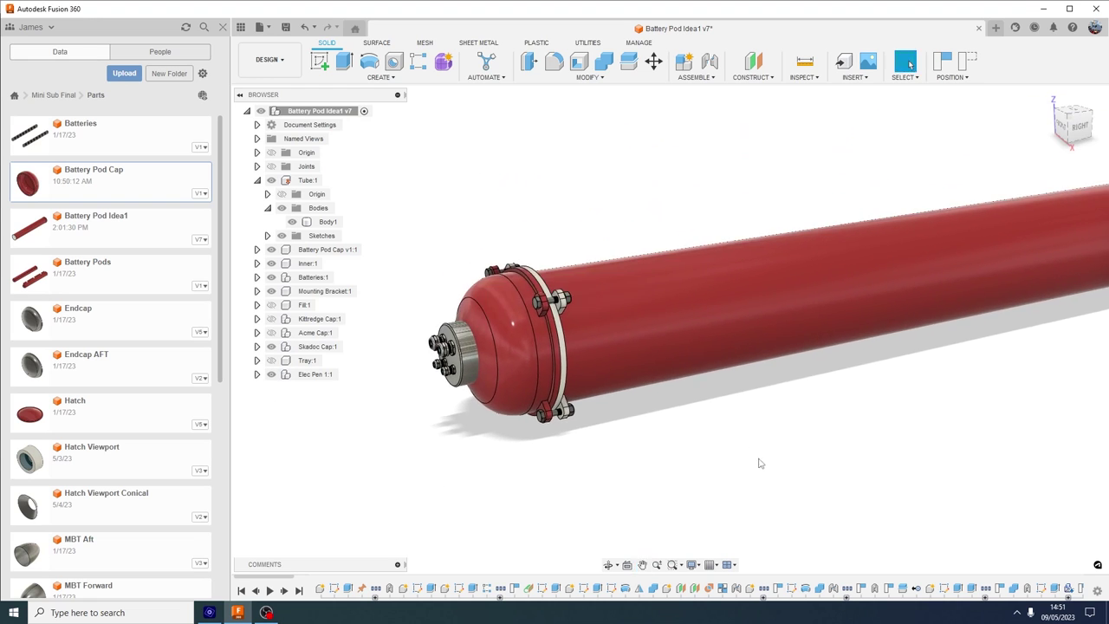
drag(760, 464, 783, 454)
scroll(495, 469, up, 2)
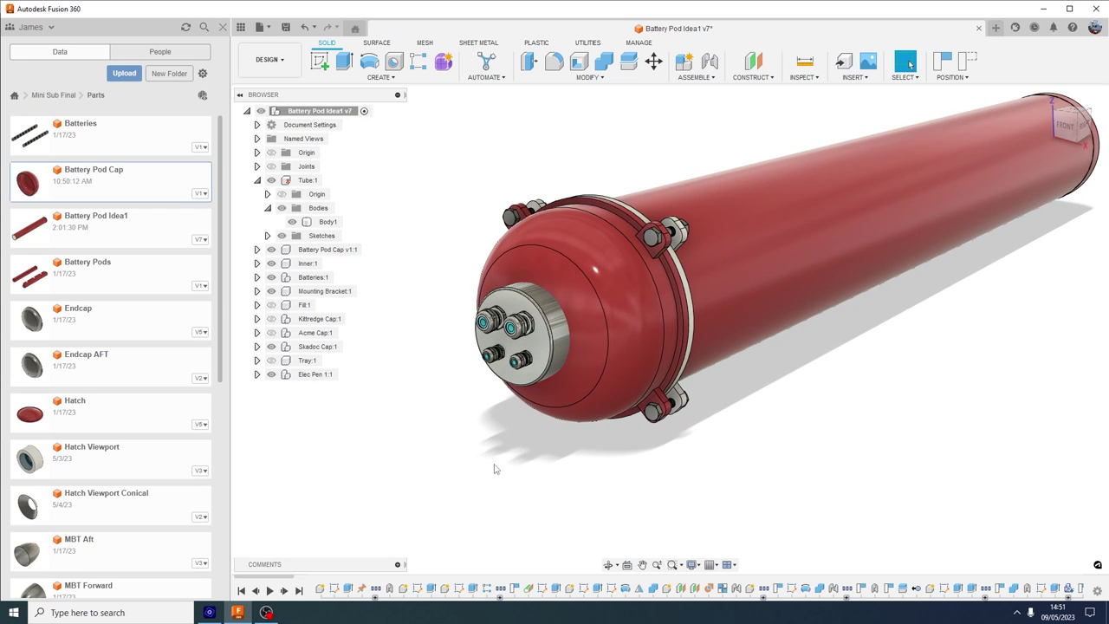
scroll(493, 471, up, 1)
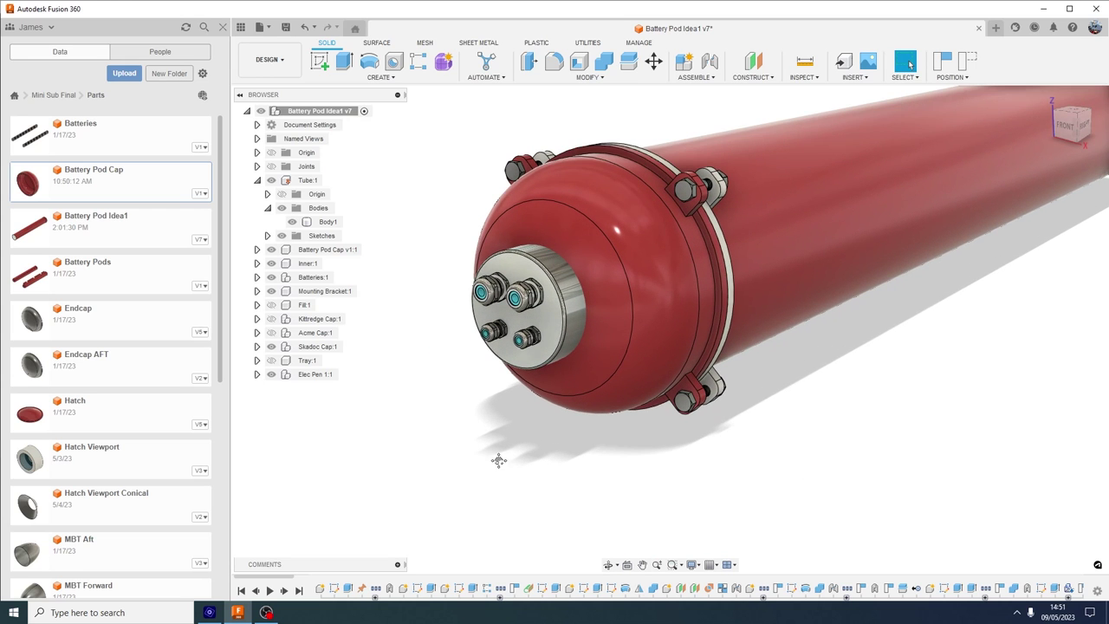
mouse_move(498, 460)
mouse_down()
mouse_move(507, 494)
mouse_move(557, 482)
mouse_move(626, 521)
mouse_up()
scroll(625, 522, up, 1)
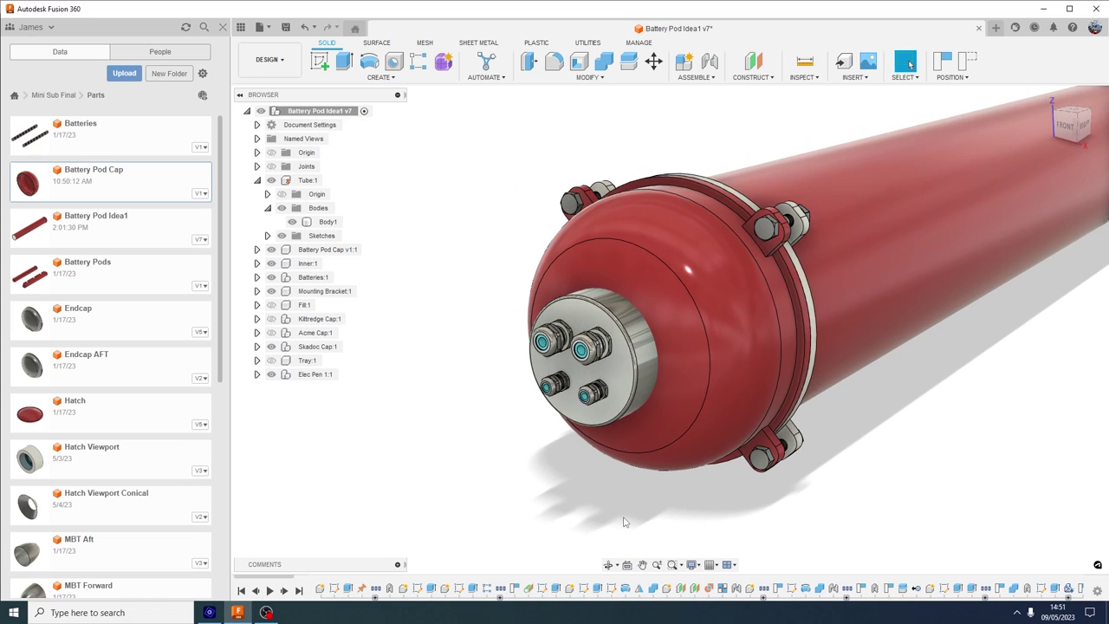
scroll(624, 521, up, 1)
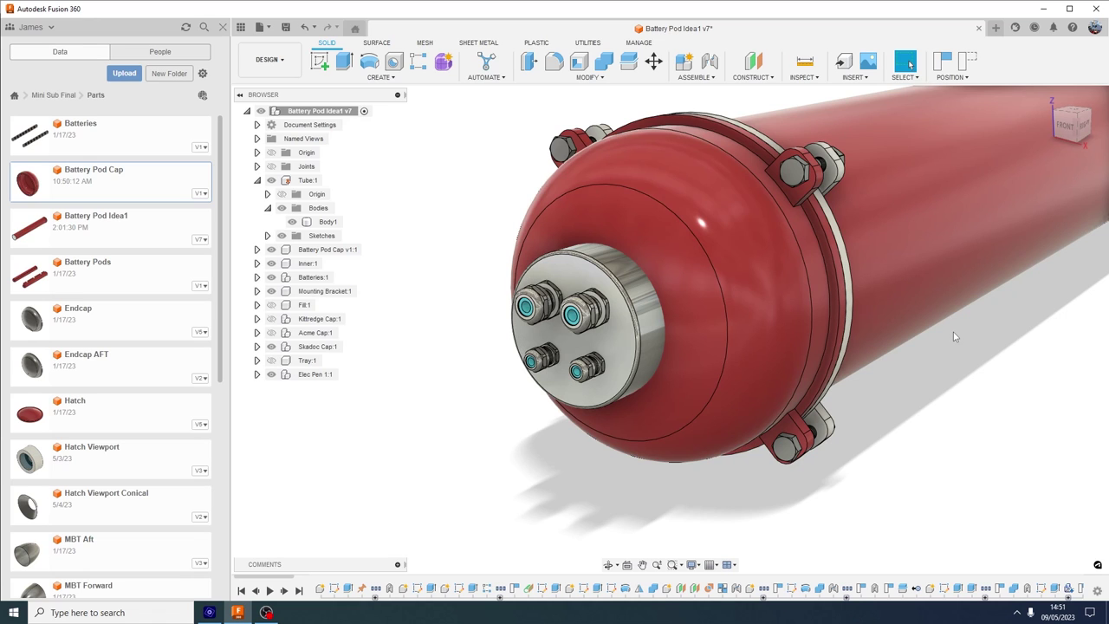
scroll(934, 359, down, 1)
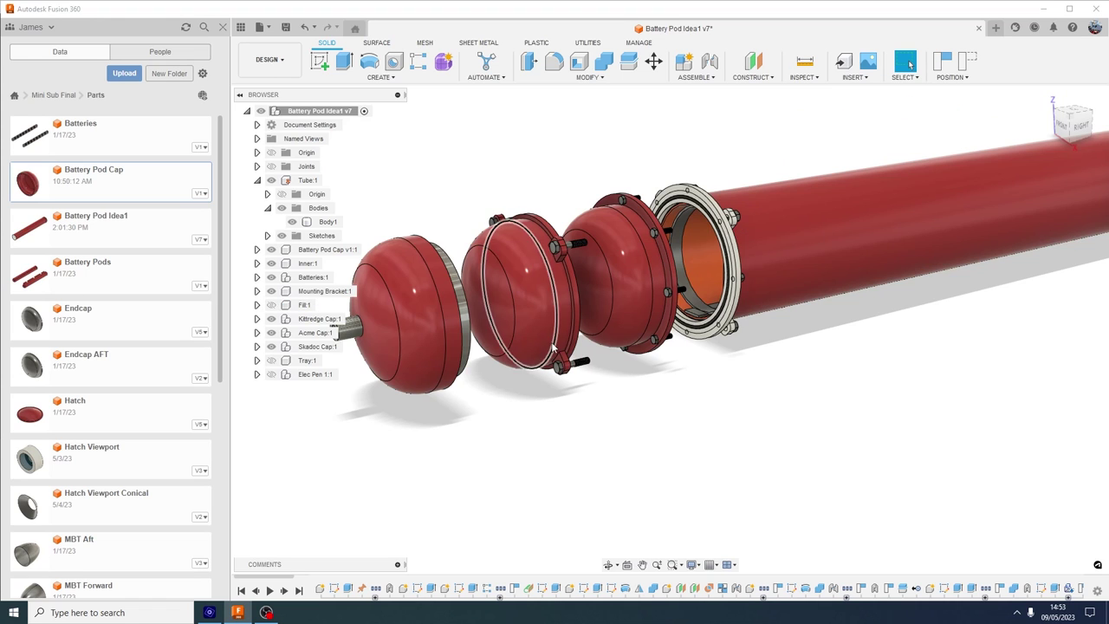
Hide the Acme Cap and Kittredge Cap components and slide the Skadoc cap onto the open end of the tube.
drag(529, 317, 527, 326)
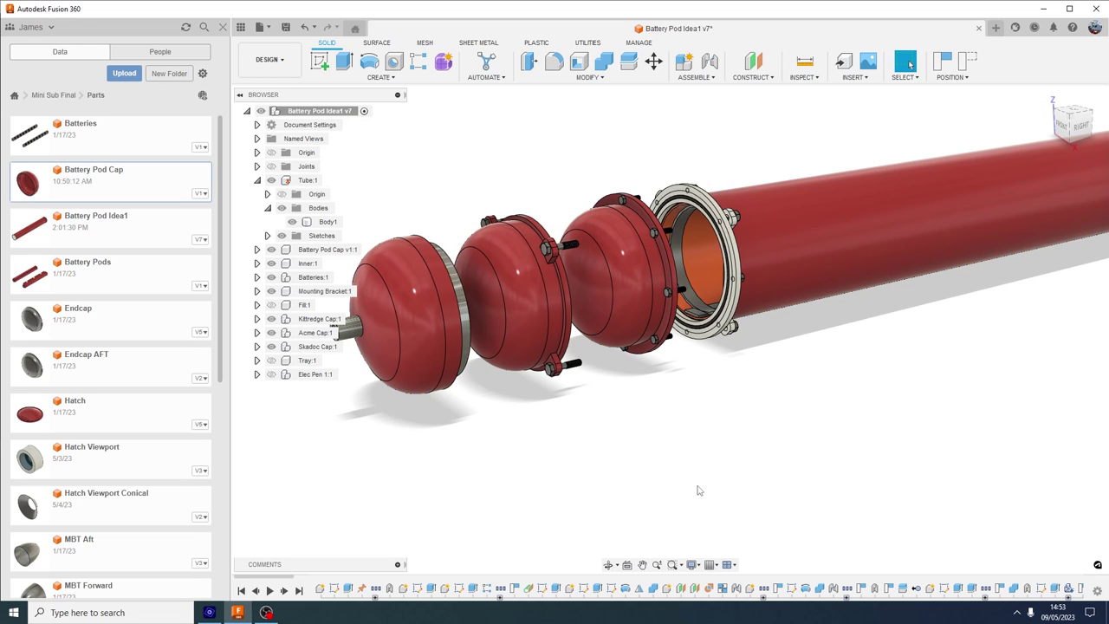
click(278, 335)
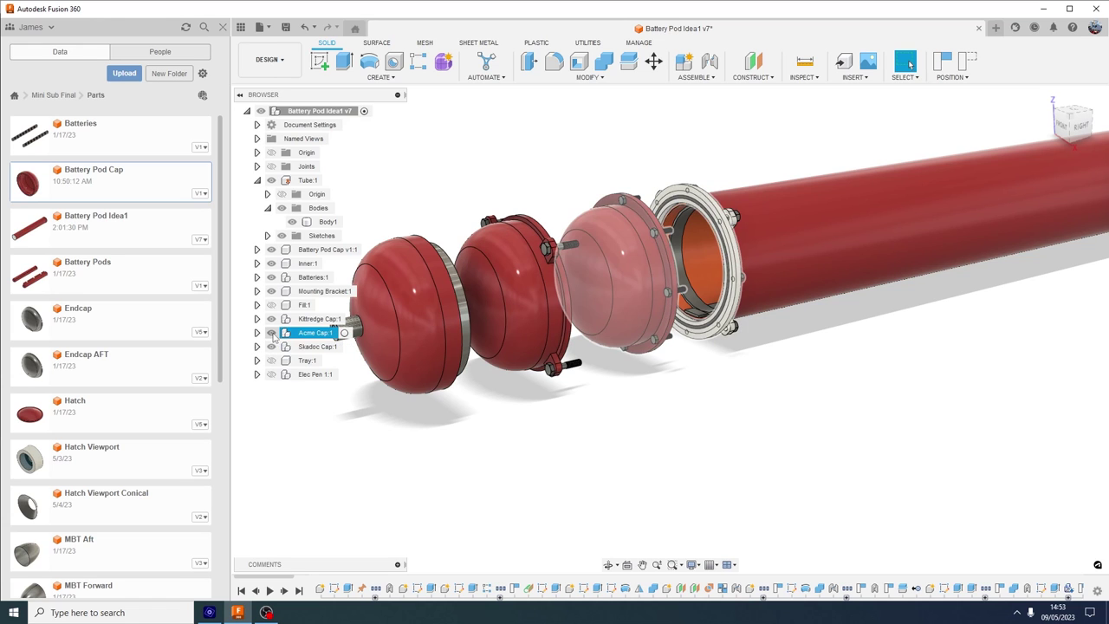
click(271, 333)
click(271, 319)
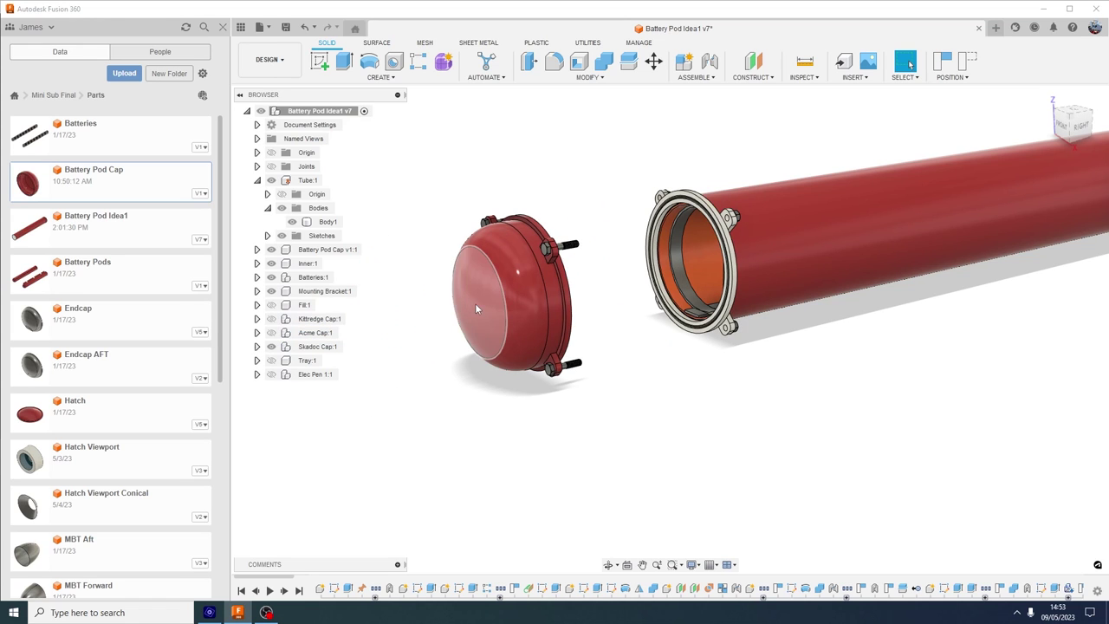
drag(474, 308, 774, 304)
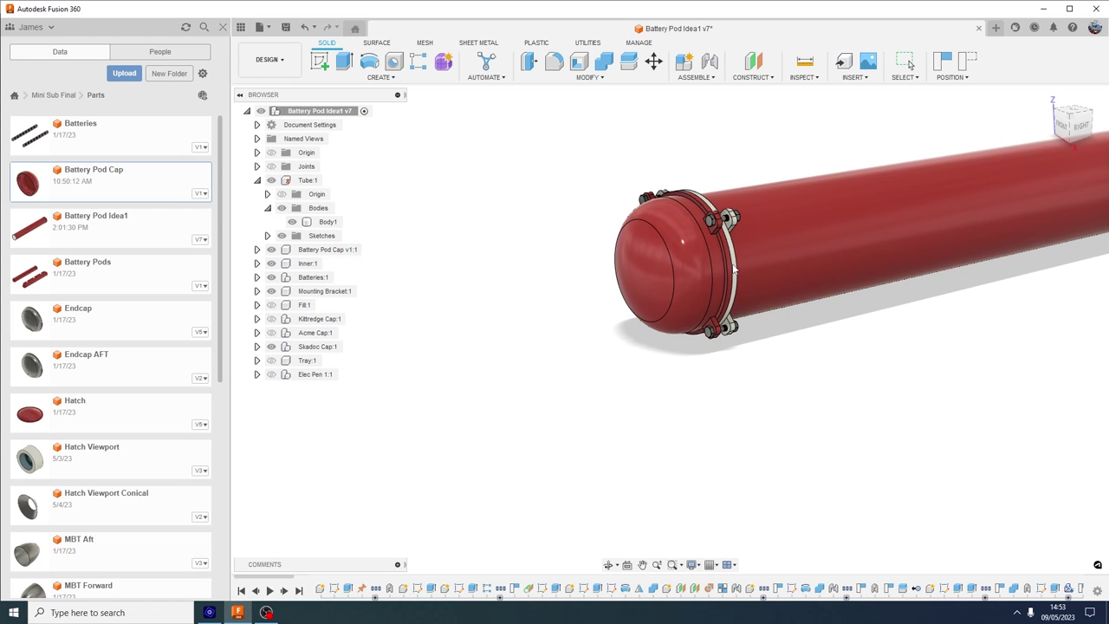